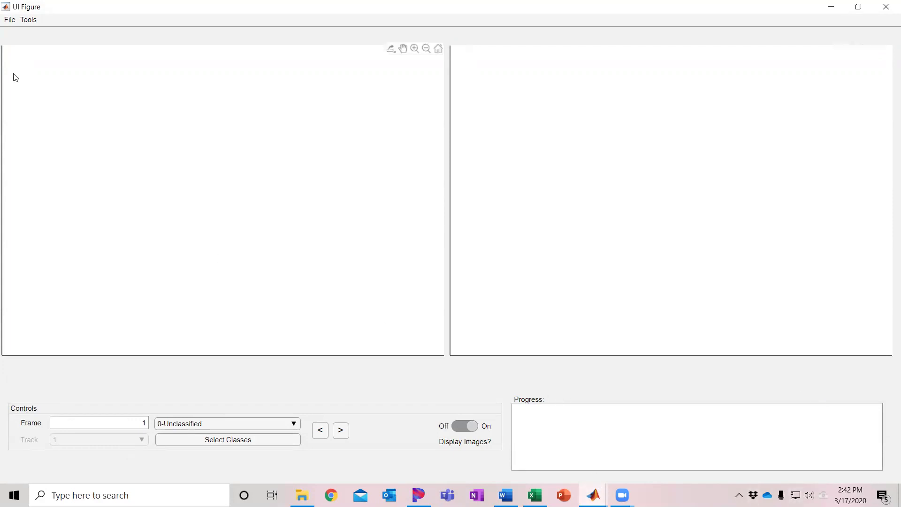
- Start a new 2D detection and accept the note about save-folder rights
click(10, 21)
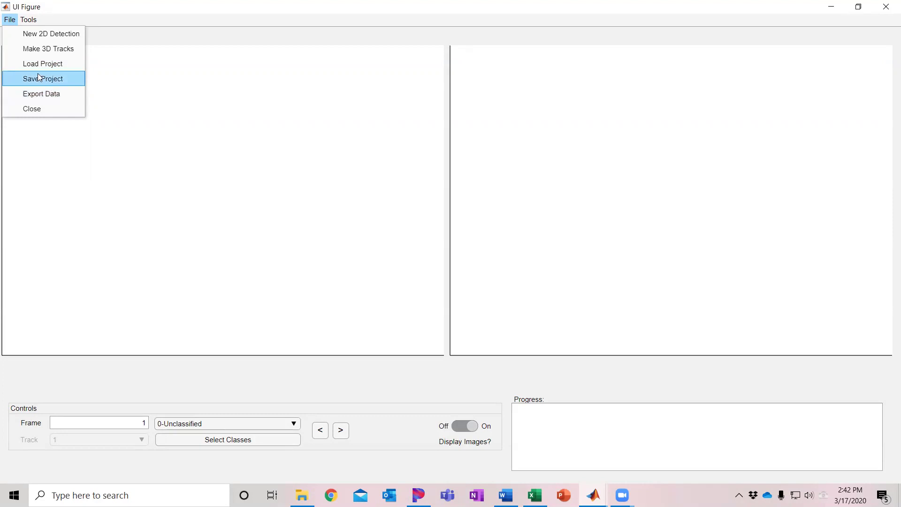
click(35, 20)
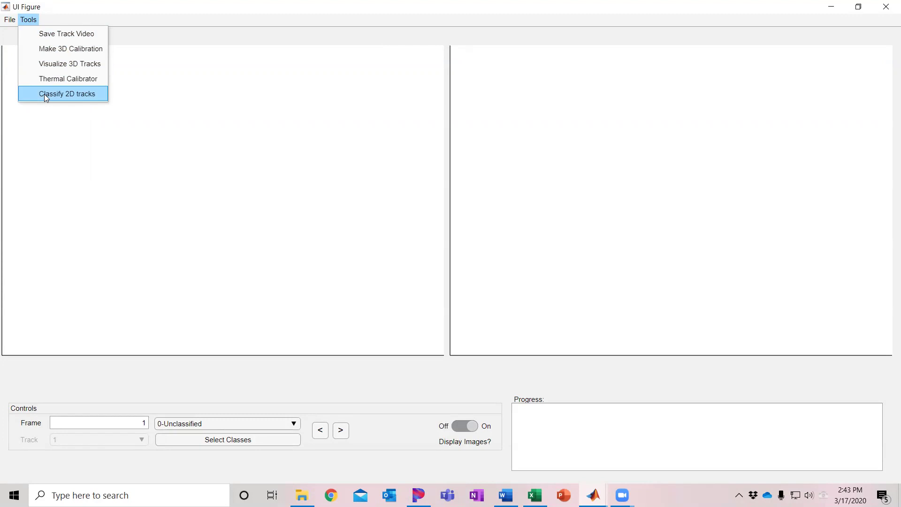
mouse_move(10, 24)
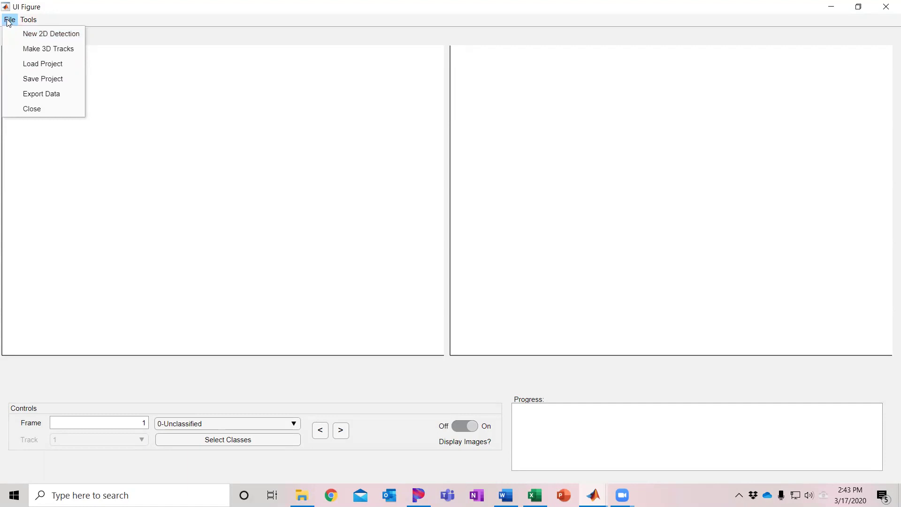
click(46, 39)
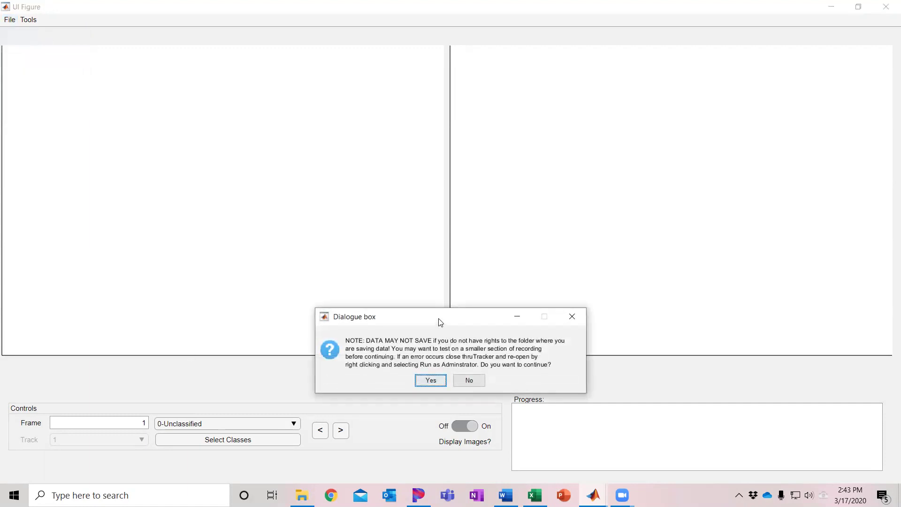
drag(439, 319, 427, 168)
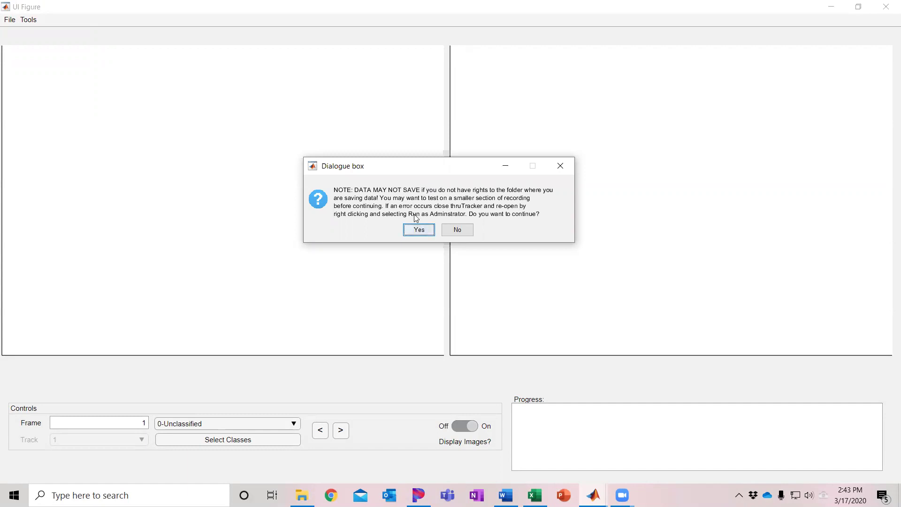
click(419, 230)
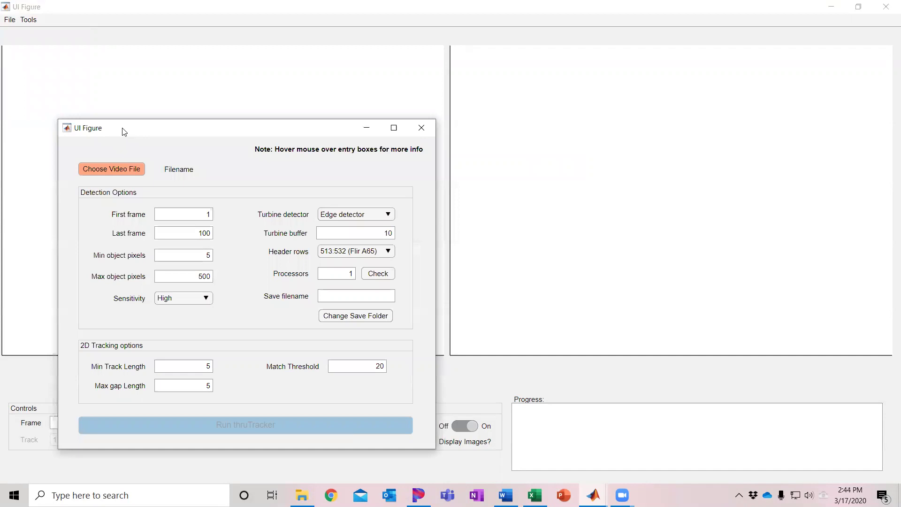
drag(124, 132, 193, 77)
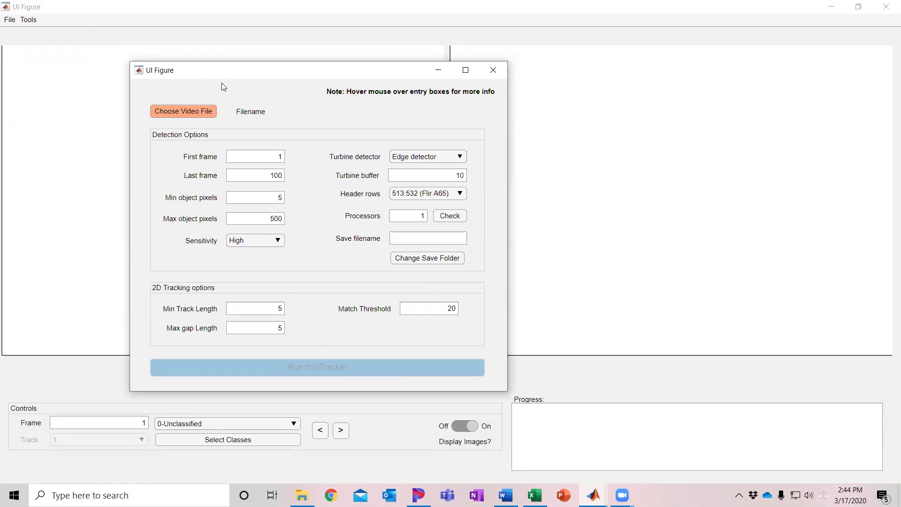
- Choose Axis_test2.avi from the Example Video folder inside Example Data as the video file
click(189, 111)
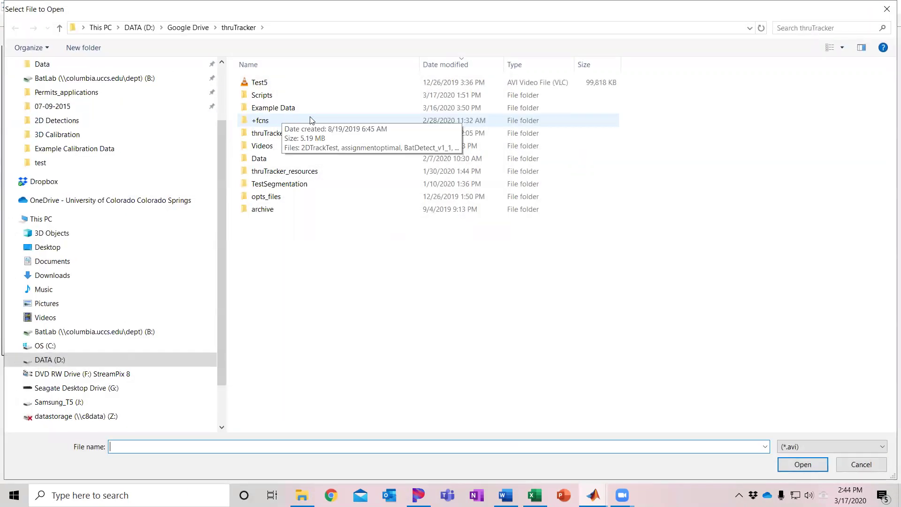
double_click(275, 109)
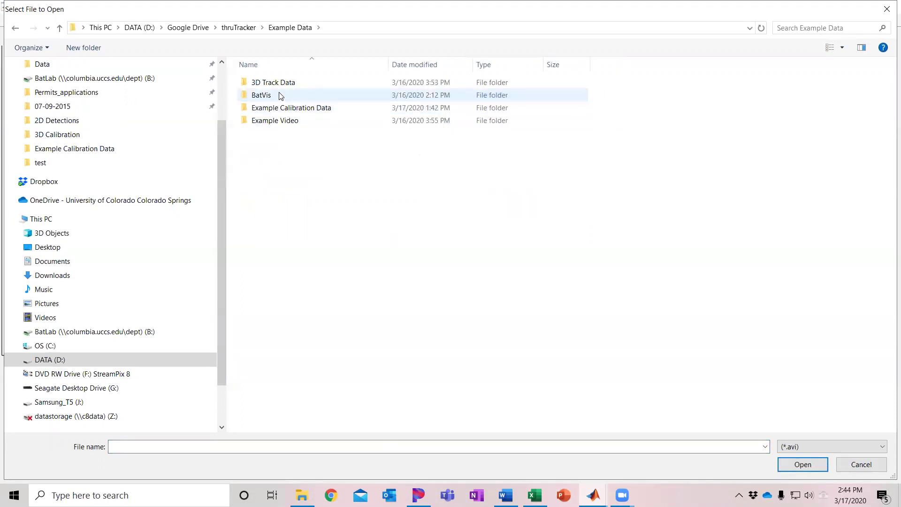
double_click(276, 121)
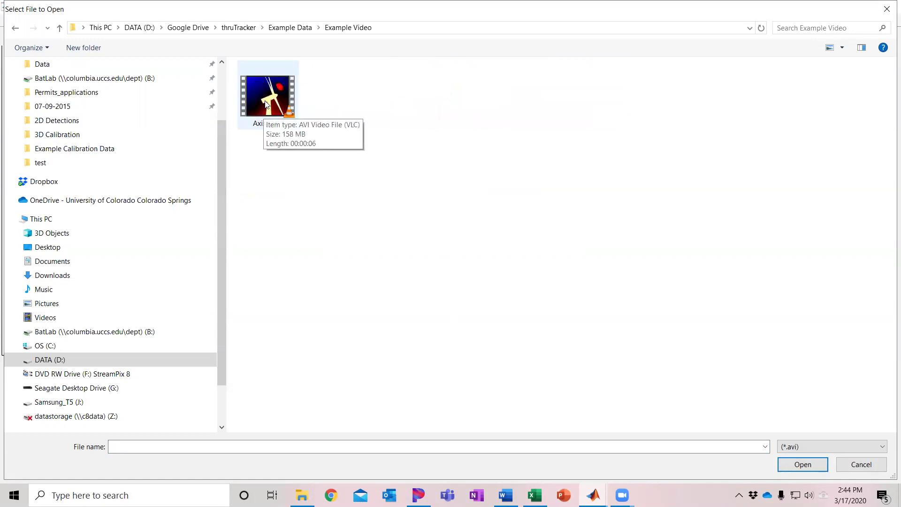
double_click(264, 111)
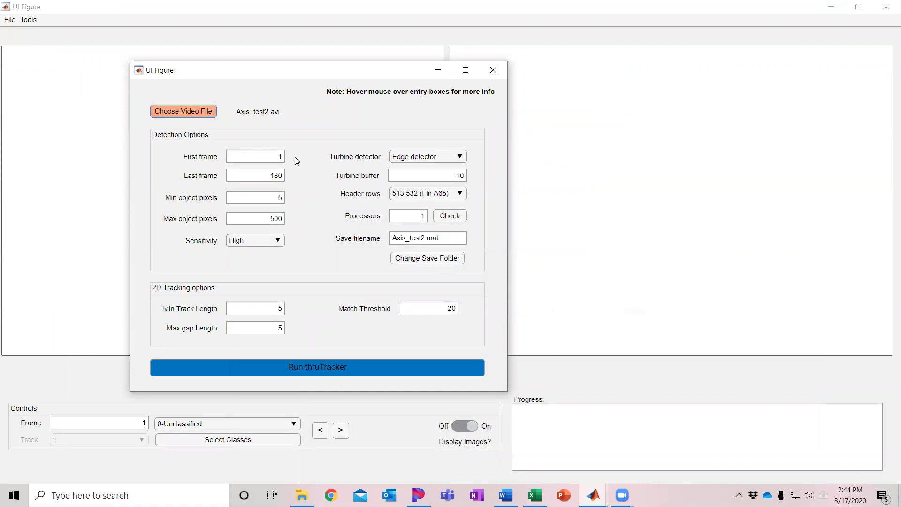
- Review the frame range and object pixel limits, and select High as the detection sensitivity
mouse_move(279, 175)
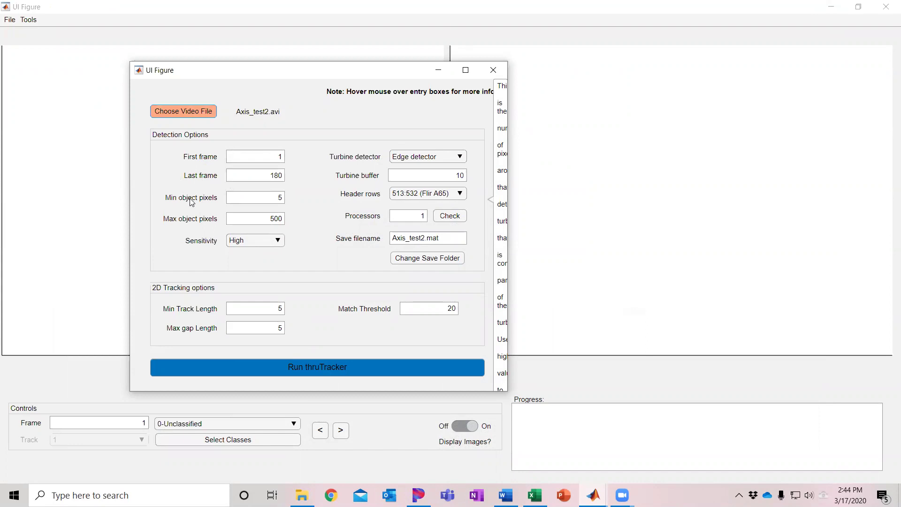
mouse_move(280, 197)
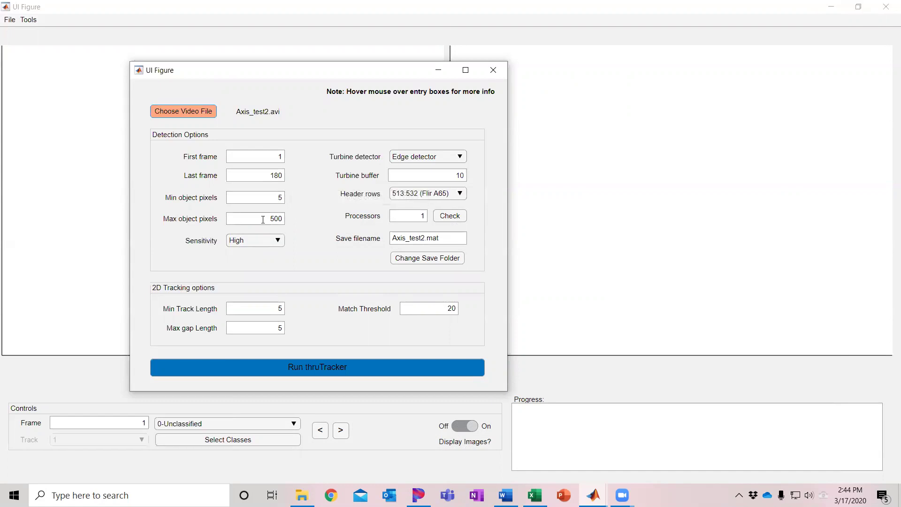
mouse_move(271, 219)
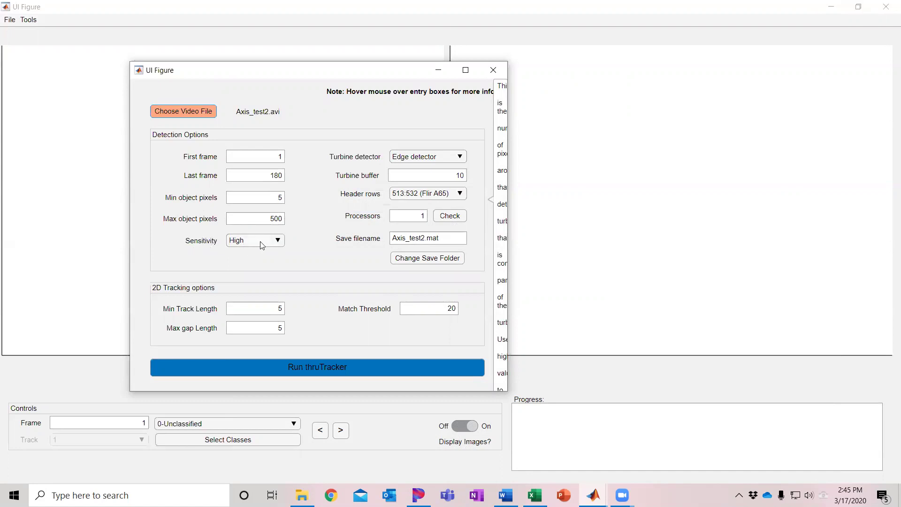
mouse_move(258, 244)
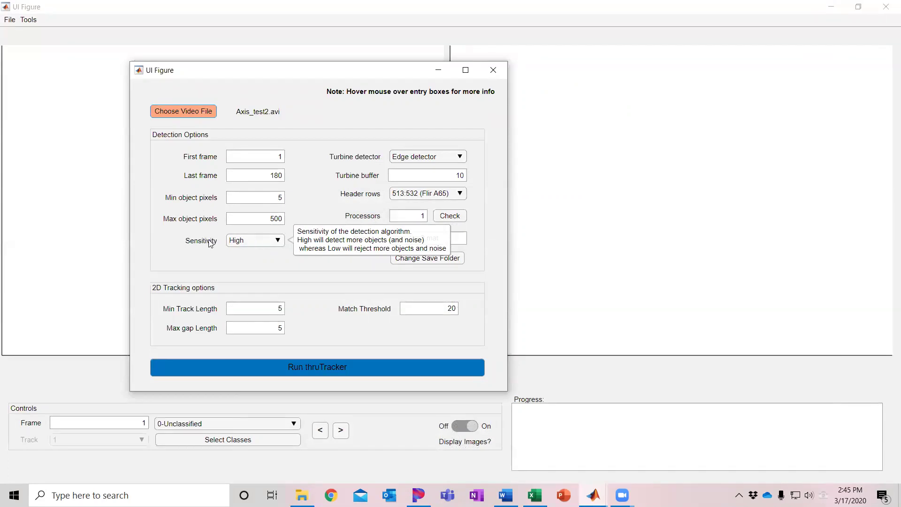
click(246, 240)
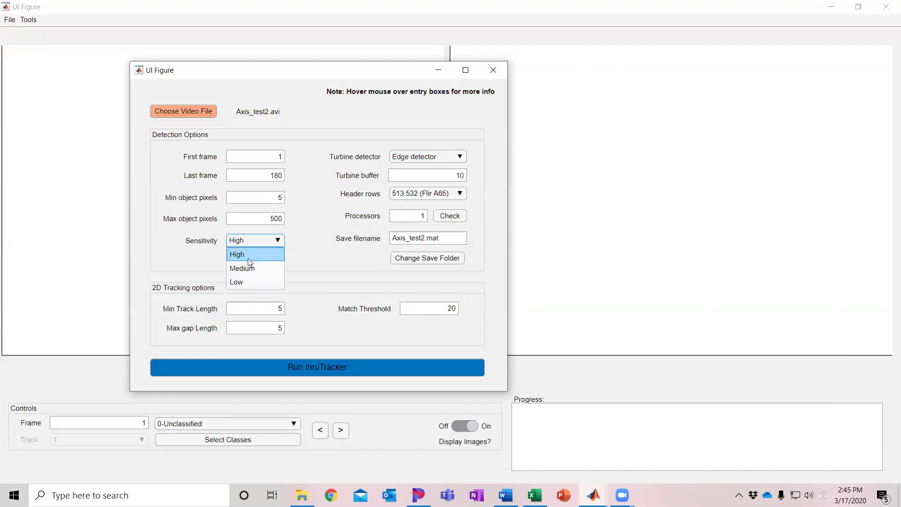
click(243, 259)
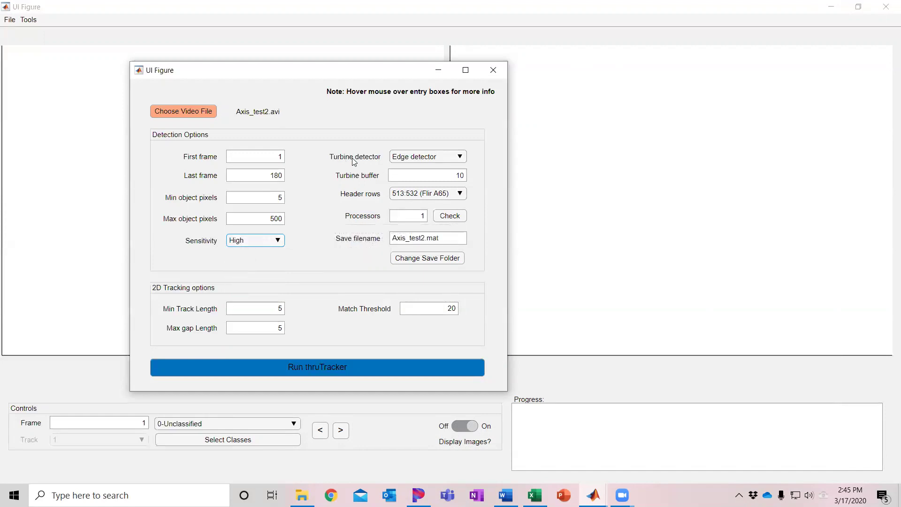
- Select Edge detector as the turbine detector and set the header rows to 1:25 (Axis)
mouse_move(355, 160)
click(421, 161)
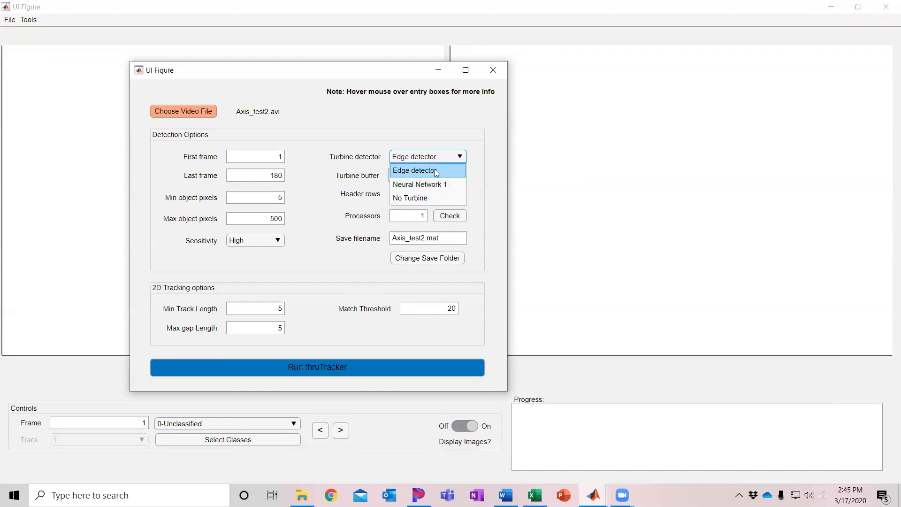
click(435, 170)
mouse_move(353, 181)
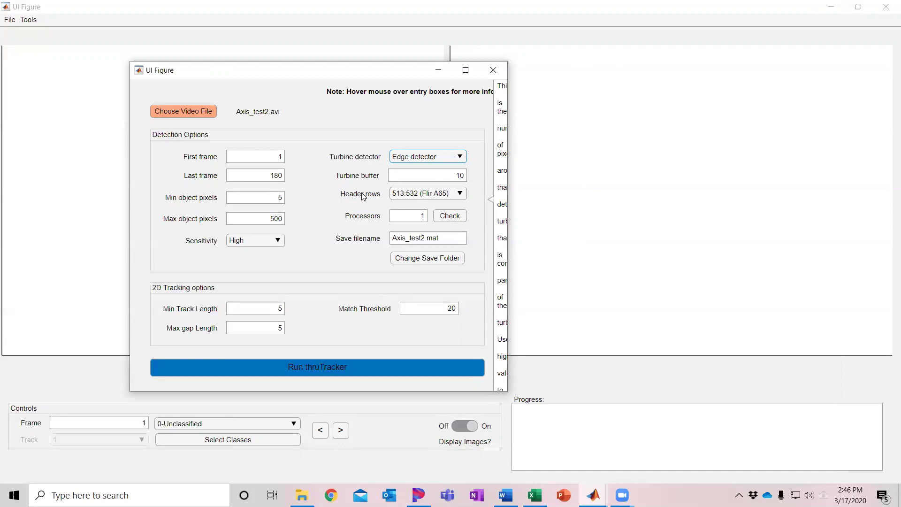
click(427, 195)
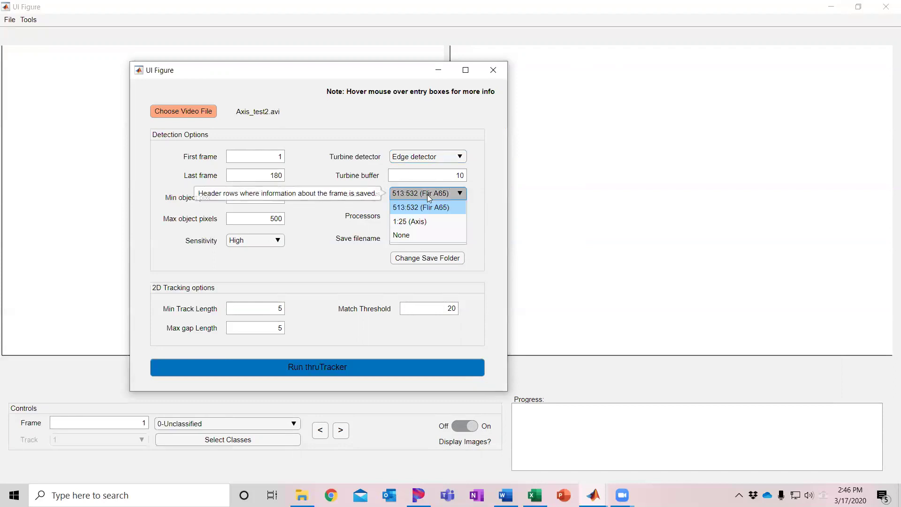
click(423, 223)
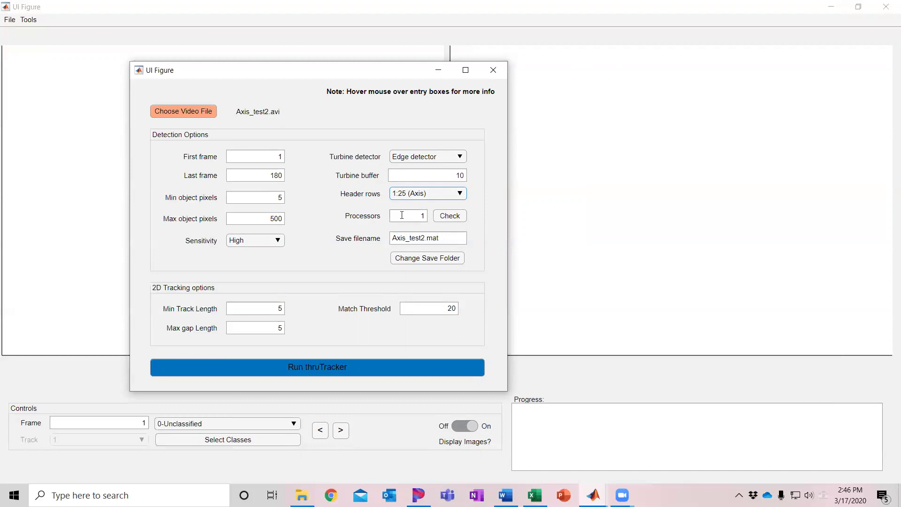
- Check how many processor cores are available and examine the extension of the save filename
click(454, 215)
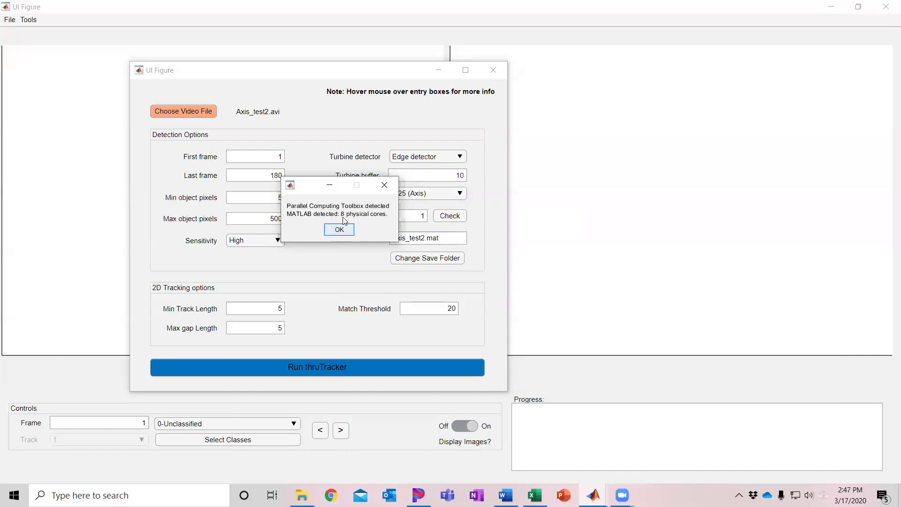
click(339, 229)
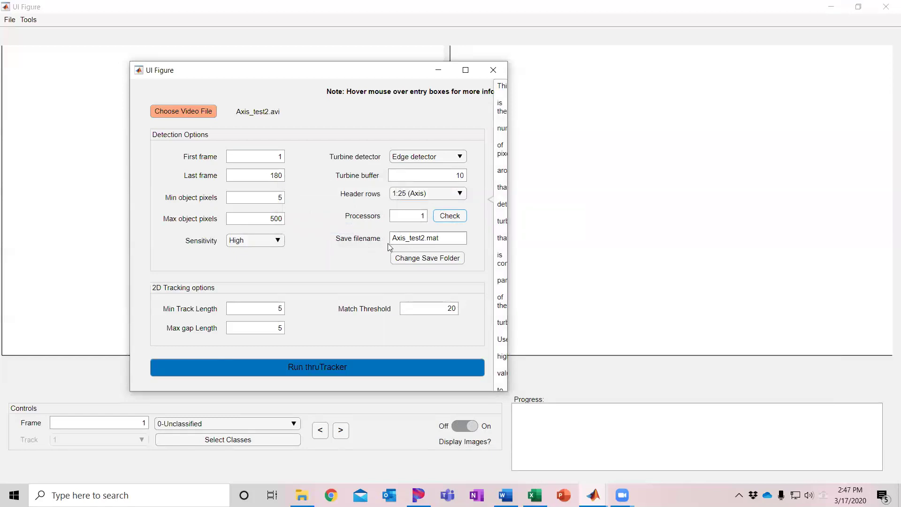
mouse_move(425, 241)
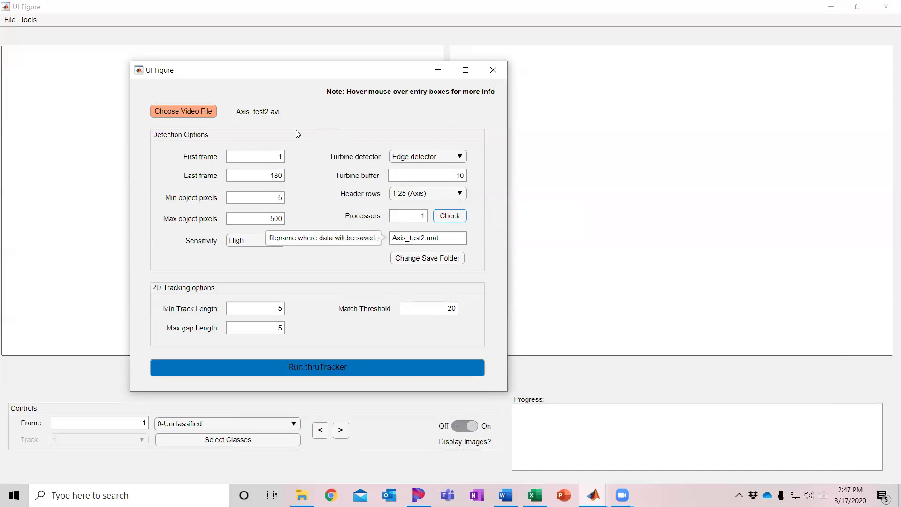
click(444, 238)
drag(443, 238, 427, 239)
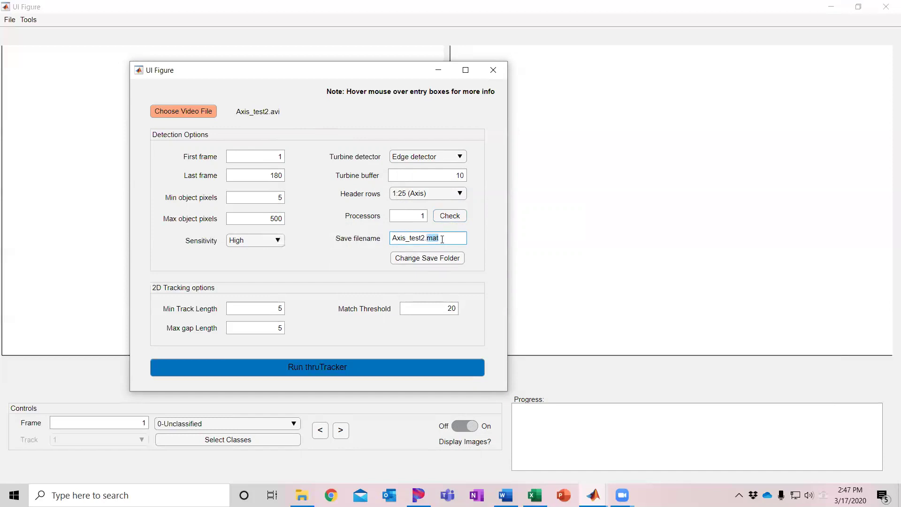
click(444, 238)
- Review the minimum track length, maximum gap length and match threshold, and run thruTracker on the video
double_click(270, 310)
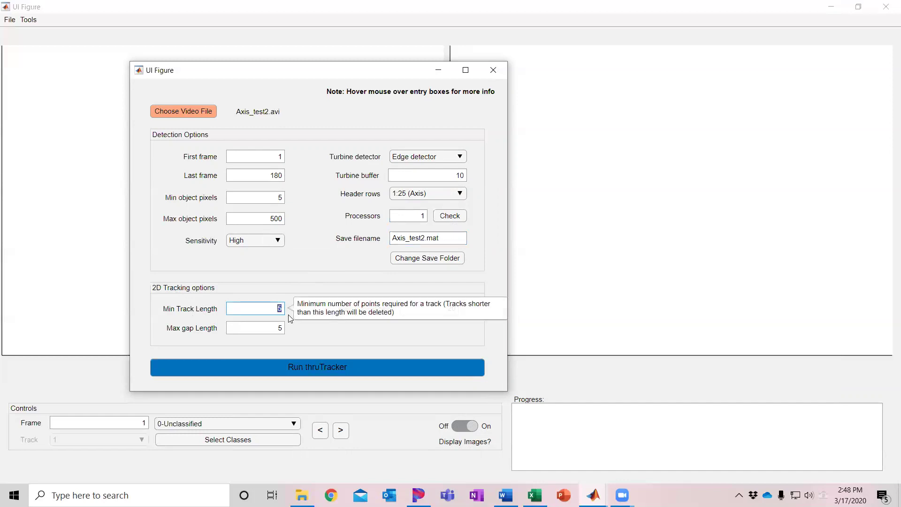
click(288, 314)
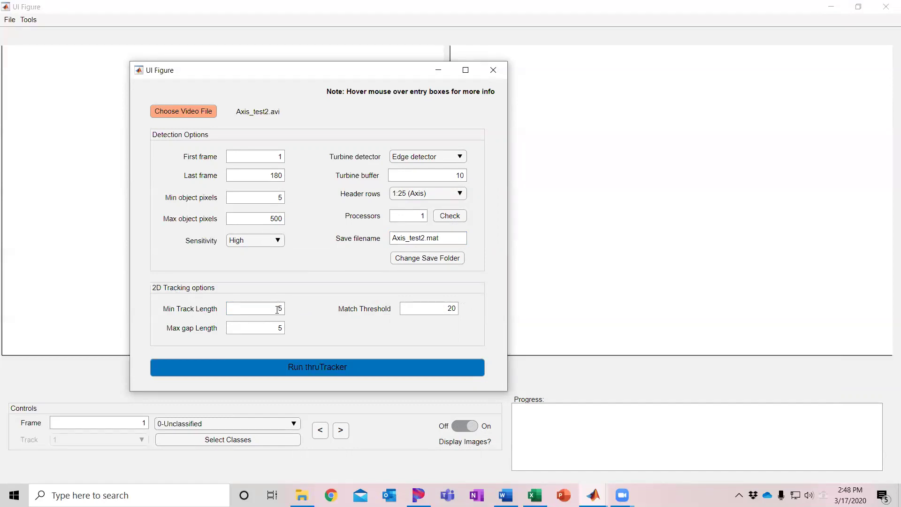
mouse_move(283, 311)
mouse_move(279, 329)
mouse_move(451, 308)
click(329, 368)
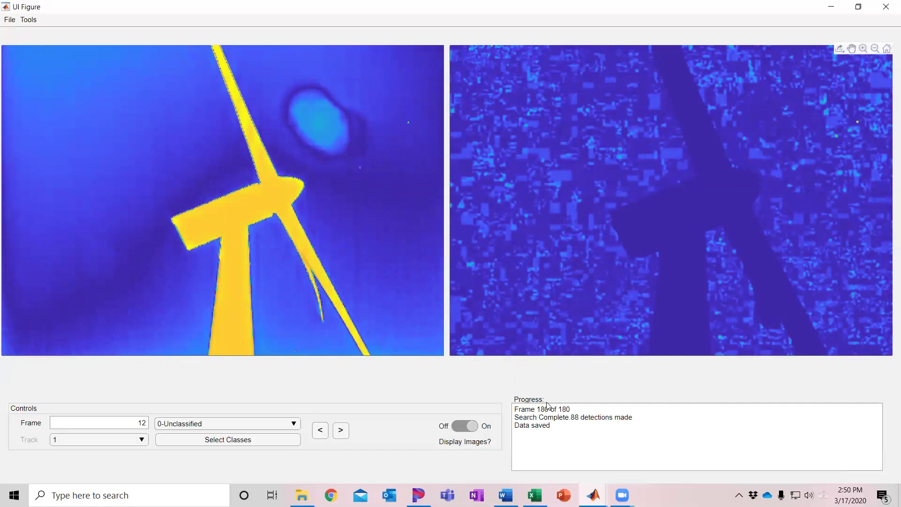
- Check the number of detections made in the progress log, and view the path of track 2 followed by track 1
drag(570, 418, 633, 417)
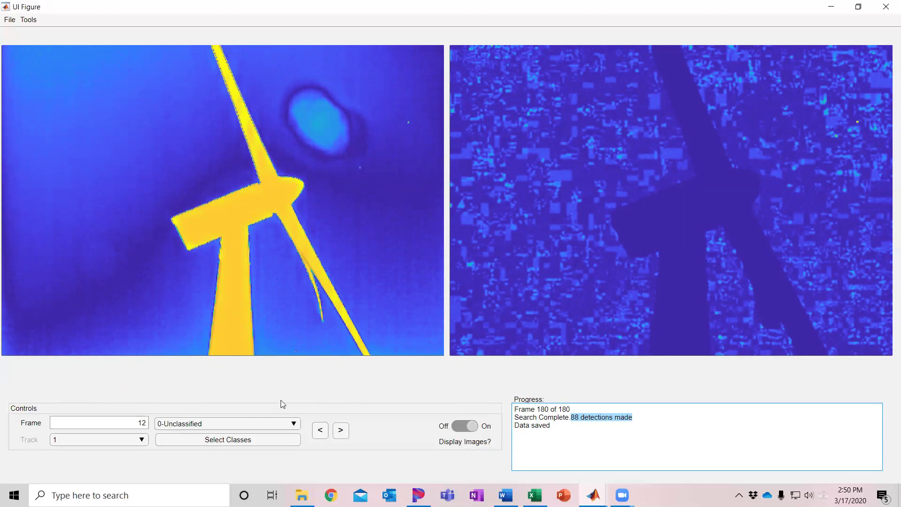
click(132, 442)
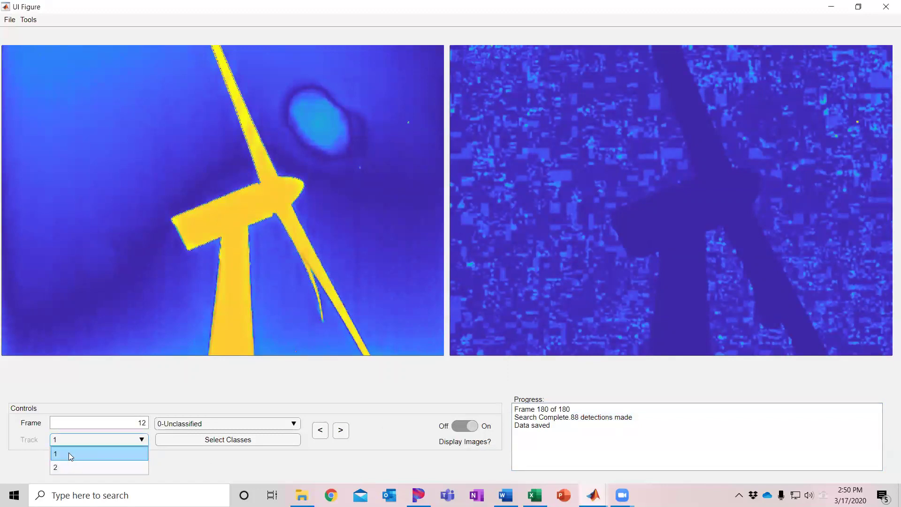
click(81, 416)
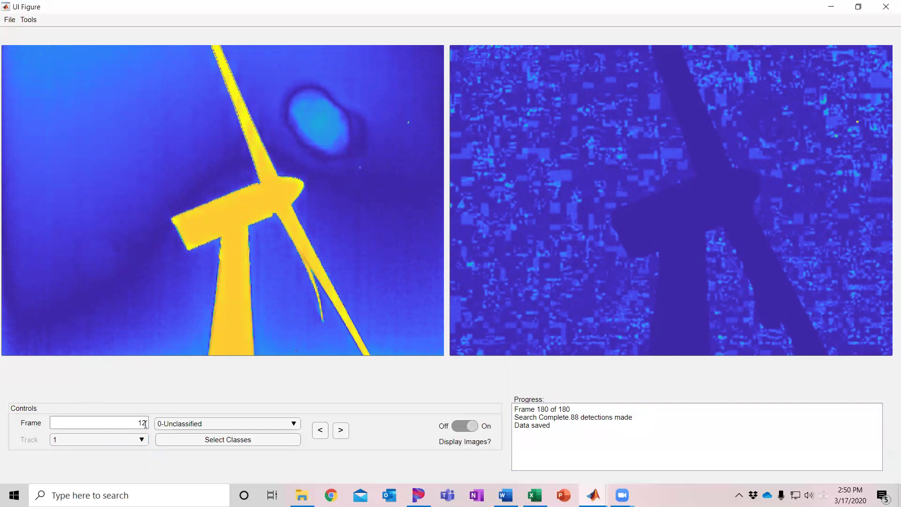
click(79, 440)
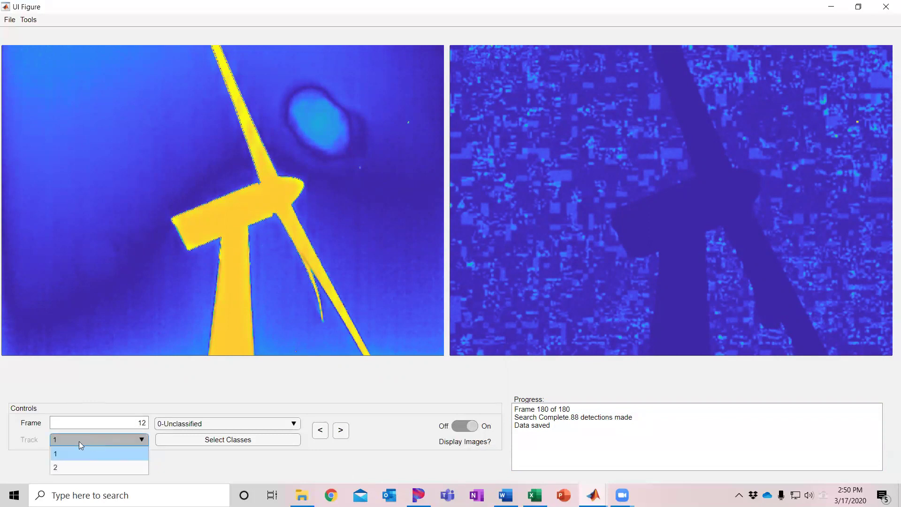
click(68, 466)
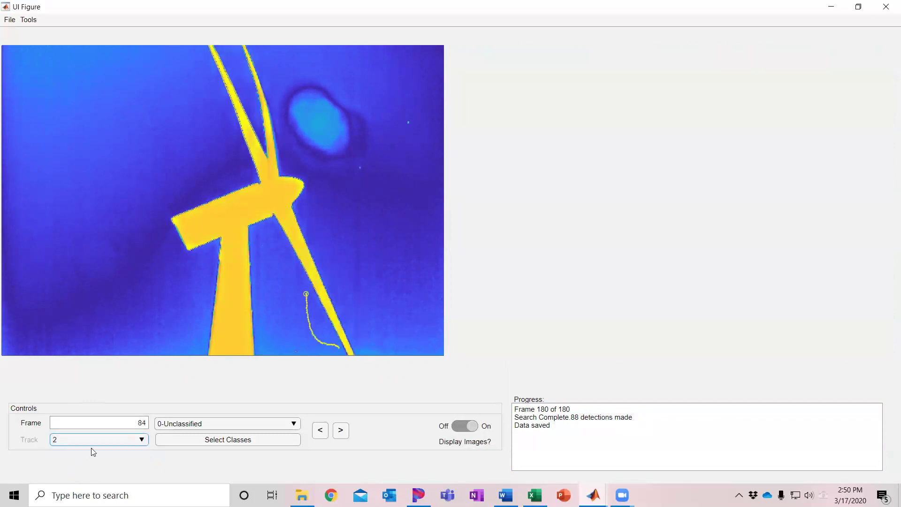
click(85, 443)
click(74, 453)
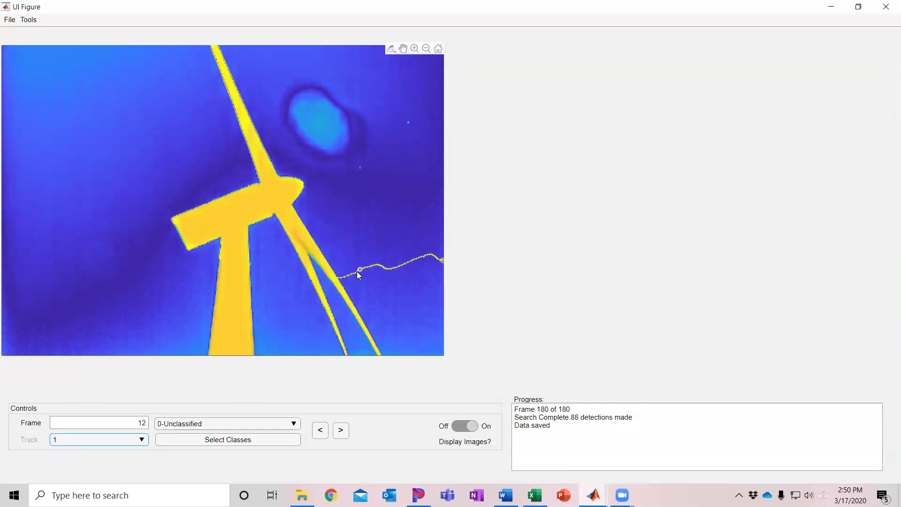
- Examine where track 1 ends near the turbine blade, and compare it with the start and end of track 2
mouse_move(340, 281)
click(115, 440)
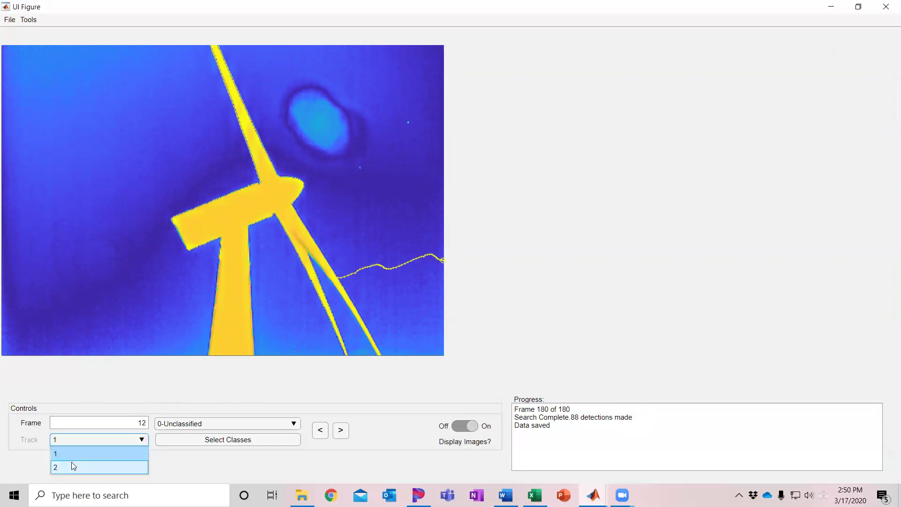
click(73, 466)
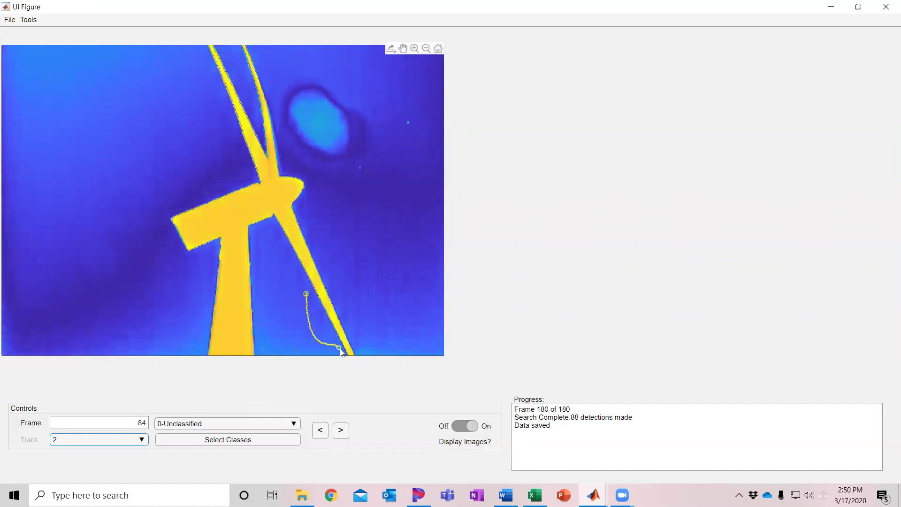
mouse_move(339, 348)
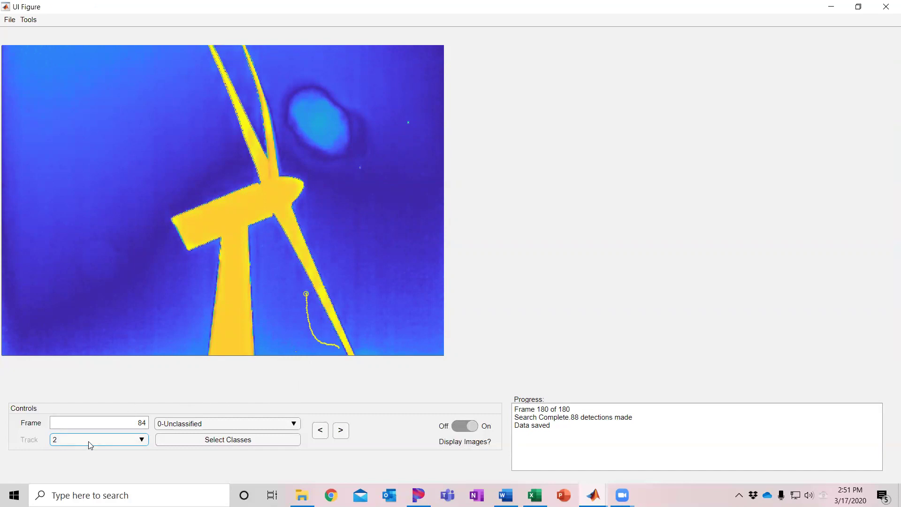
- Display track 1 again and advance frame by frame to frame 17, watching the detection in the background-subtracted image
click(76, 440)
click(101, 453)
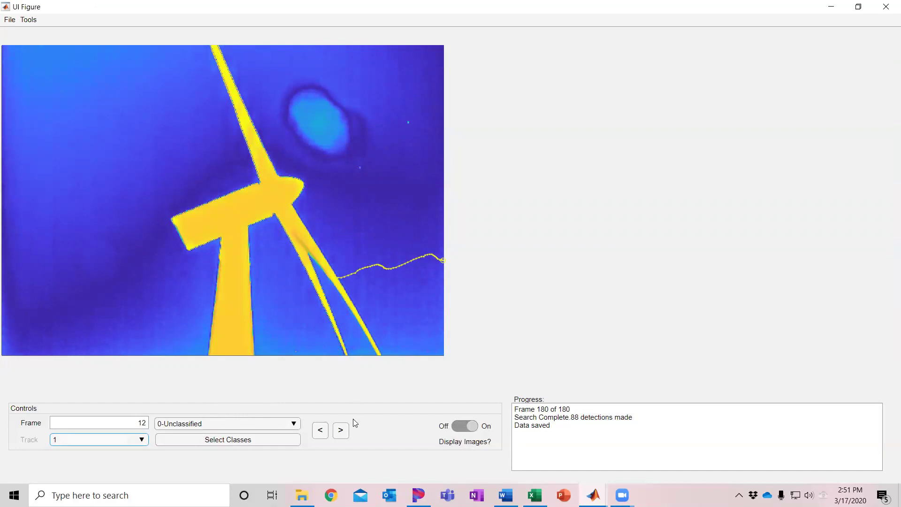
click(341, 430)
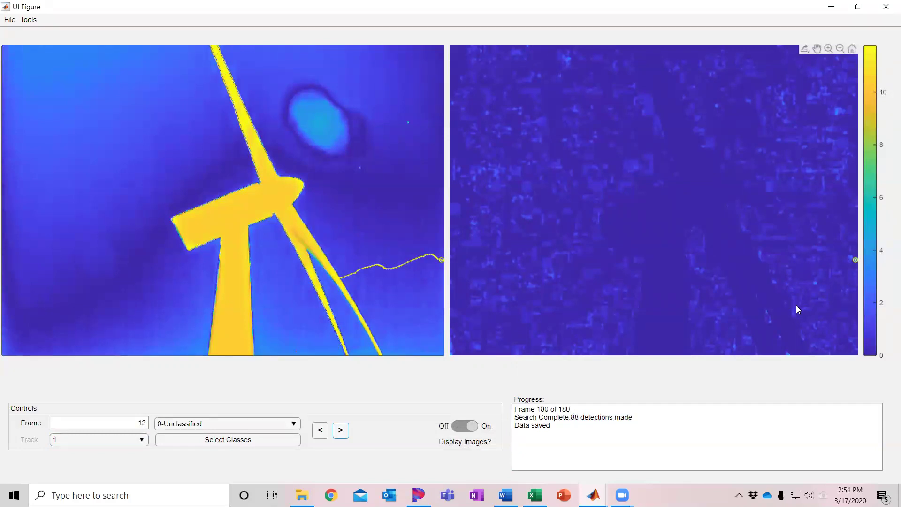
key(space)
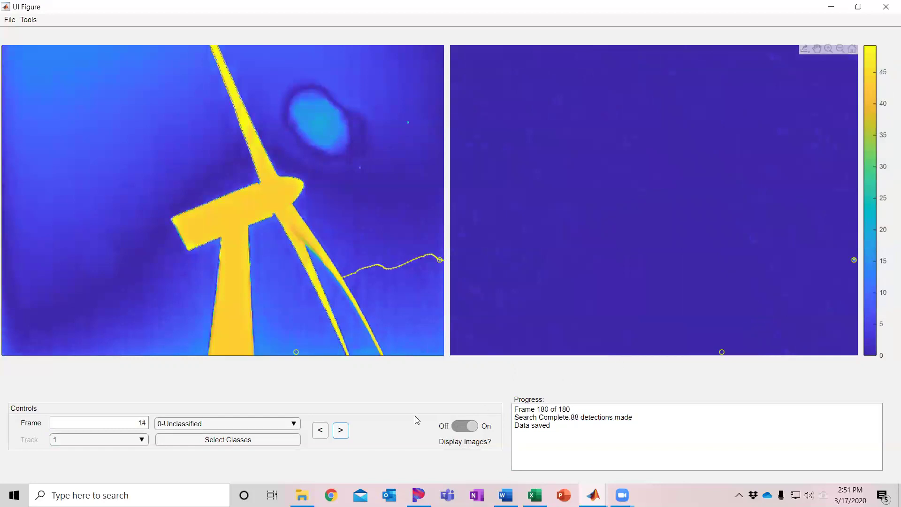
click(341, 431)
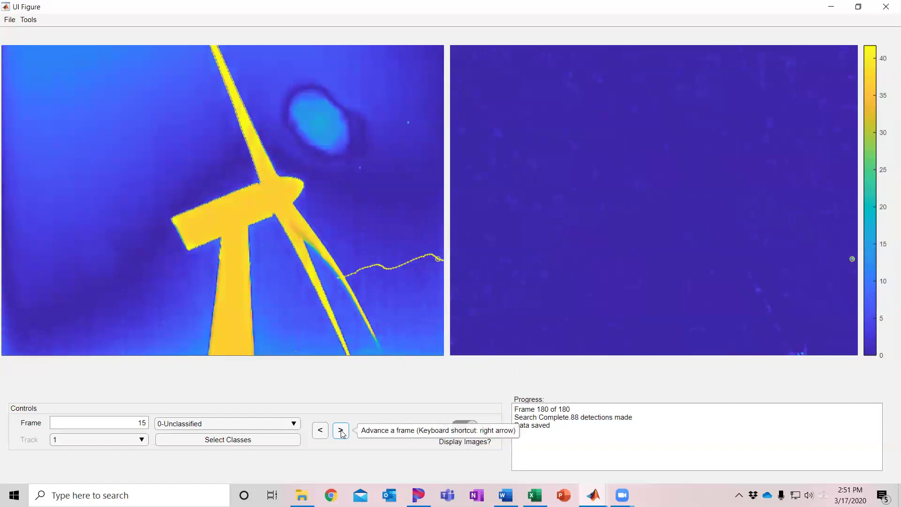
click(341, 431)
click(341, 431)
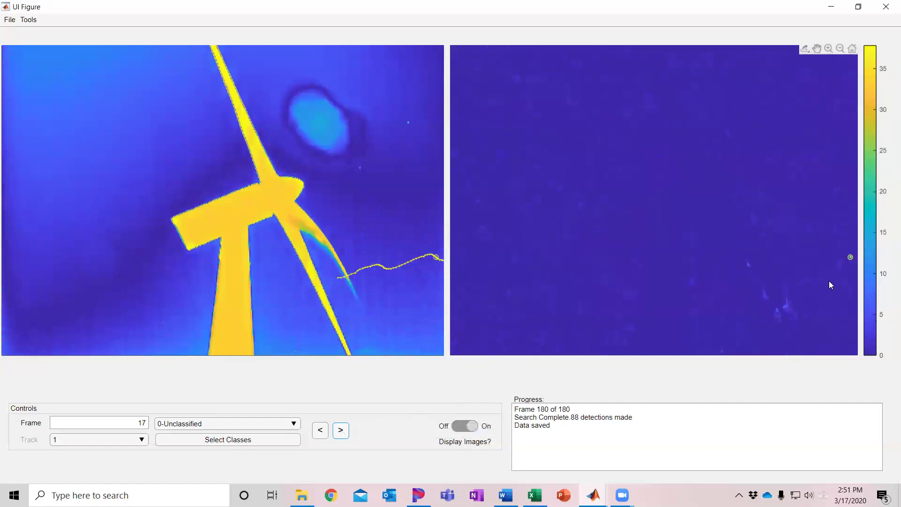
- Follow the detected object along track 1 by advancing frame by frame from frame 17 to frame 49
click(848, 256)
key(Right)
key(Right)
key(Right)
key(Right)
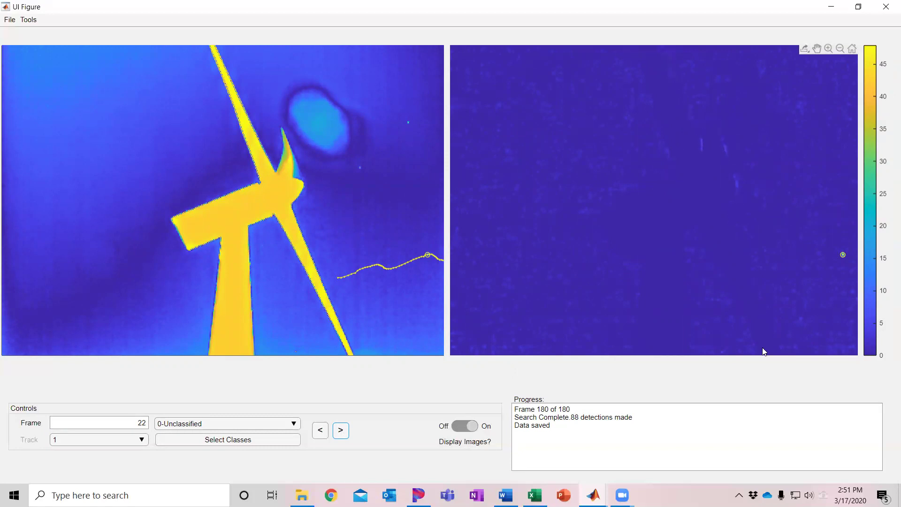
key(Right)
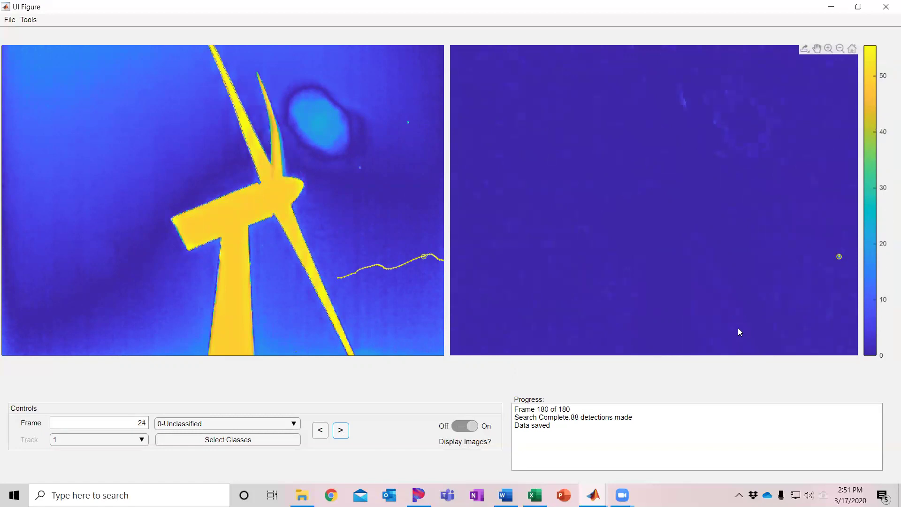
key(Right)
key(Right)
key(Right)
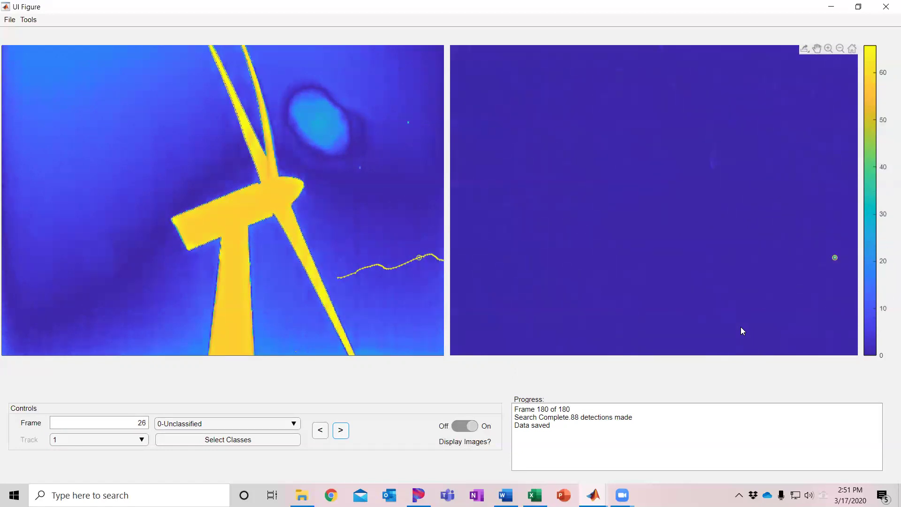
key(Right)
key(Right)
key(Right)
key(Right)
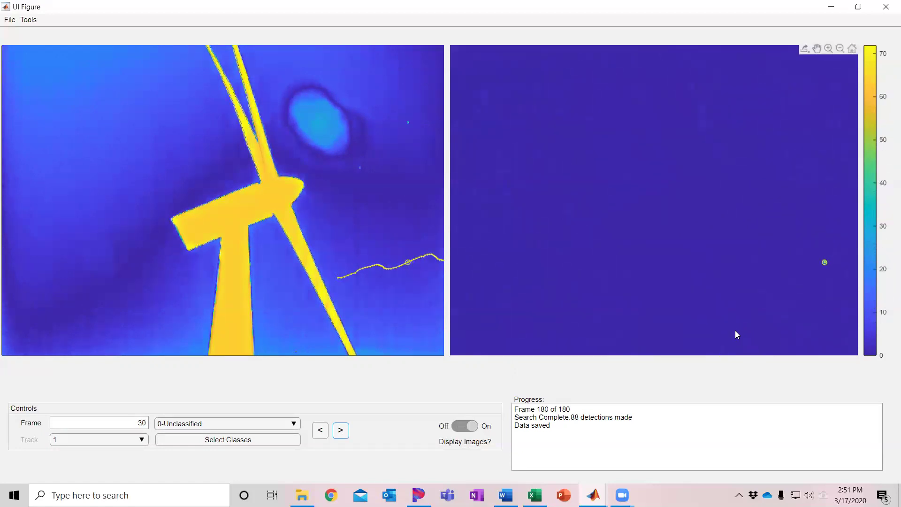
key(Right)
key(Right)
key(Right)
key(Right)
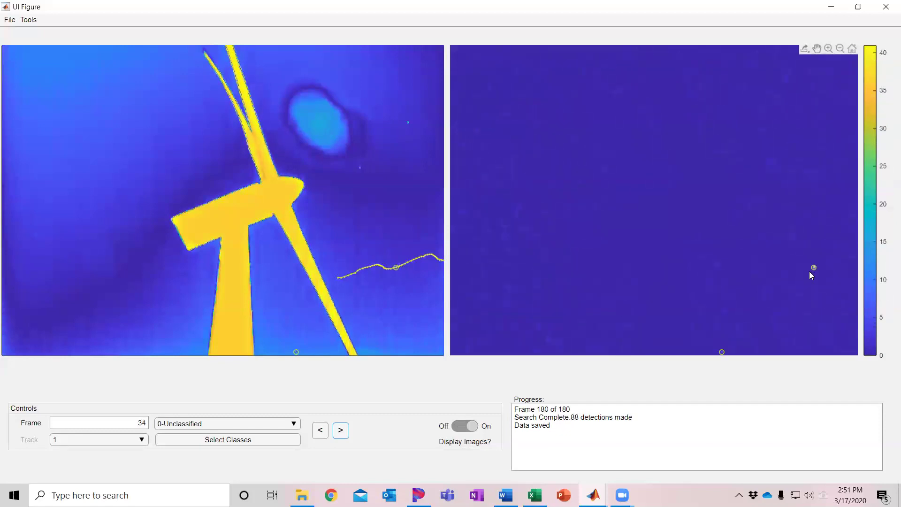
key(Right)
key(Right)
key(Right)
key(Right)
key(Right)
key(Right)
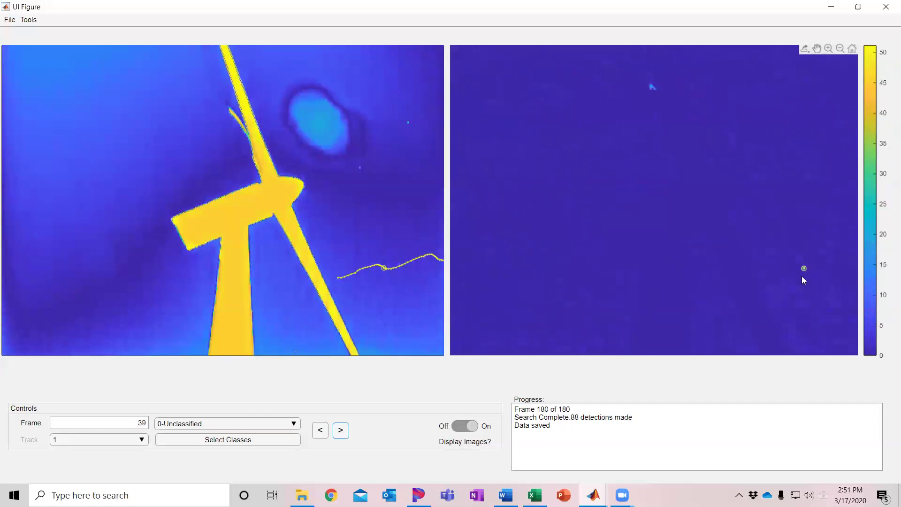
key(Right)
key(Right)
key(Right)
key(Right)
key(Right)
key(Right)
key(Right)
key(Right)
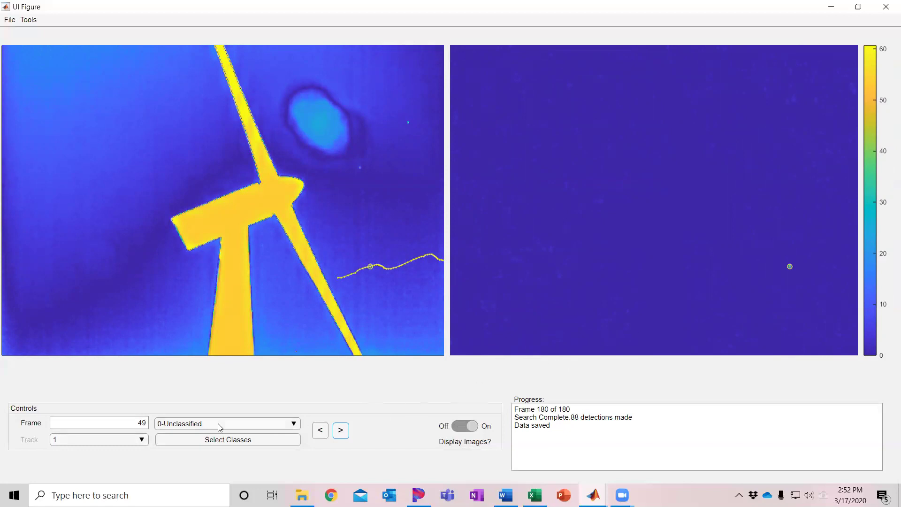
- Toggle between track 2 and track 1 to compare their paths, finishing on track 1
click(98, 440)
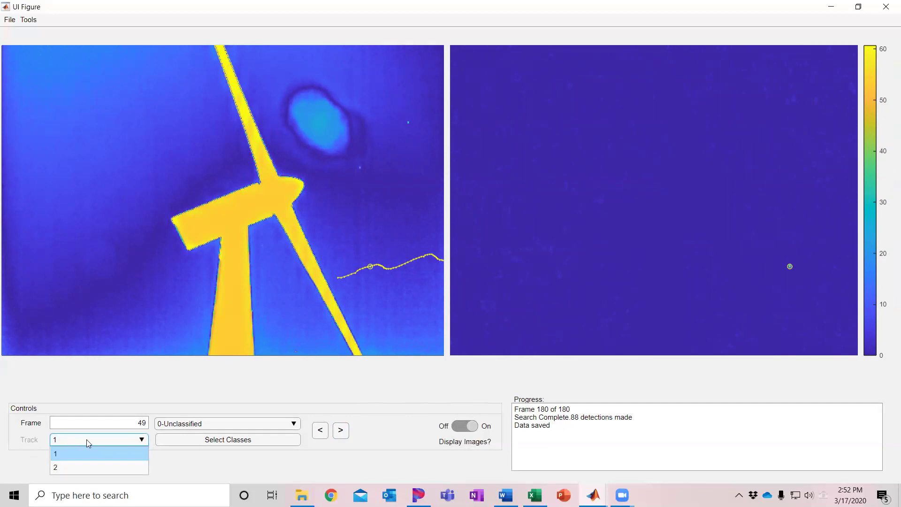
click(112, 467)
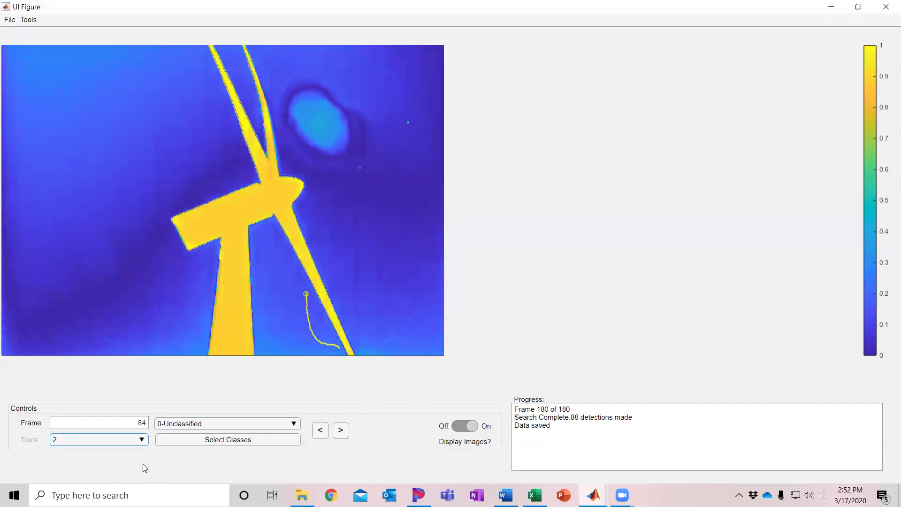
key(Up)
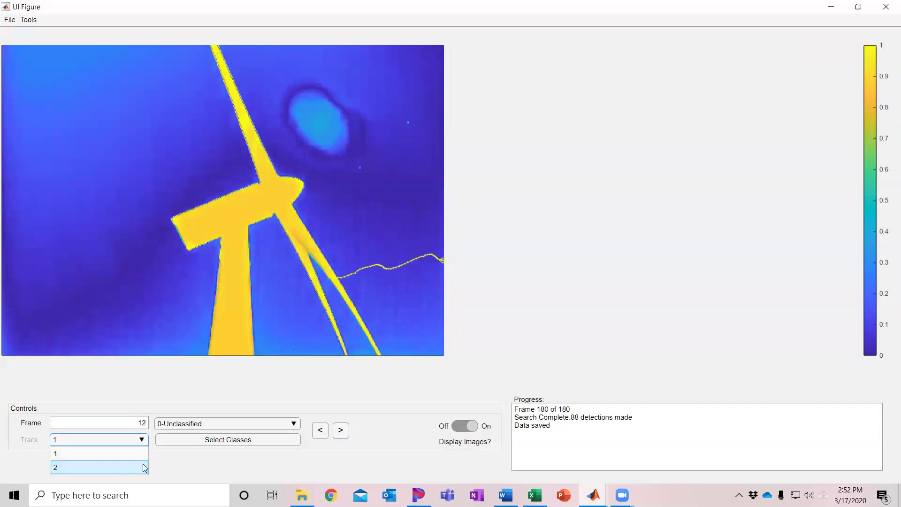
key(Up)
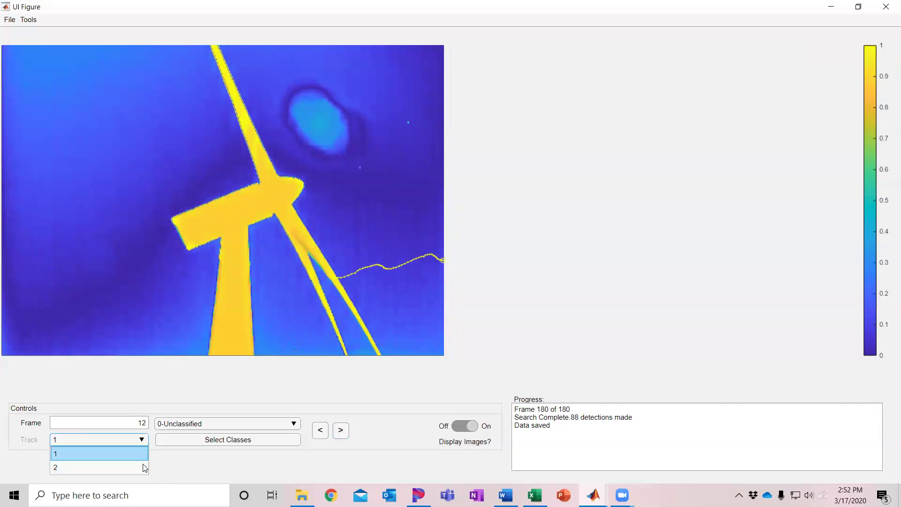
key(Down)
key(Return)
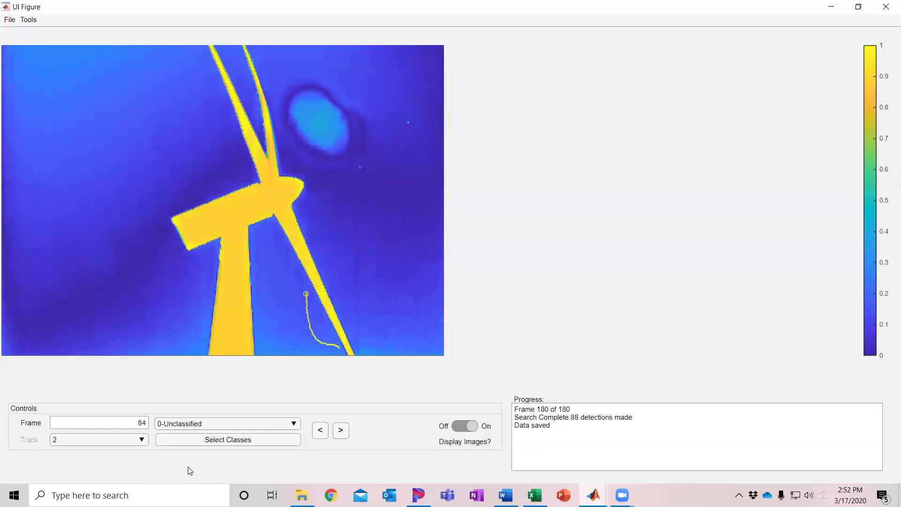
key(Up)
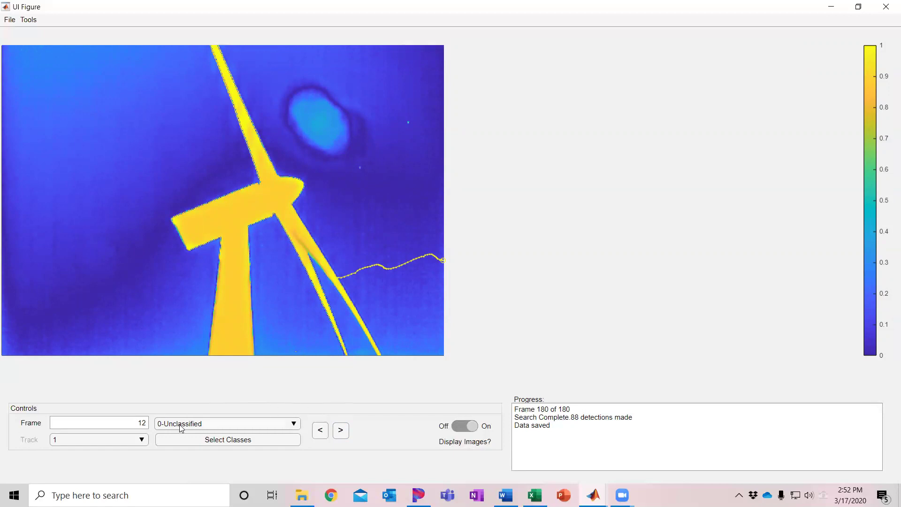
- Classify track 1 and track 2 as 1-Bat, and review the available classes
click(249, 425)
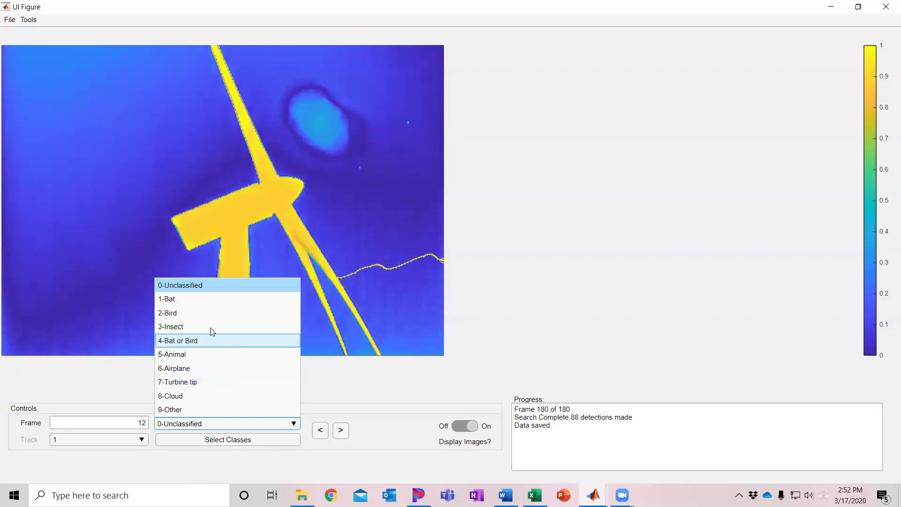
click(171, 300)
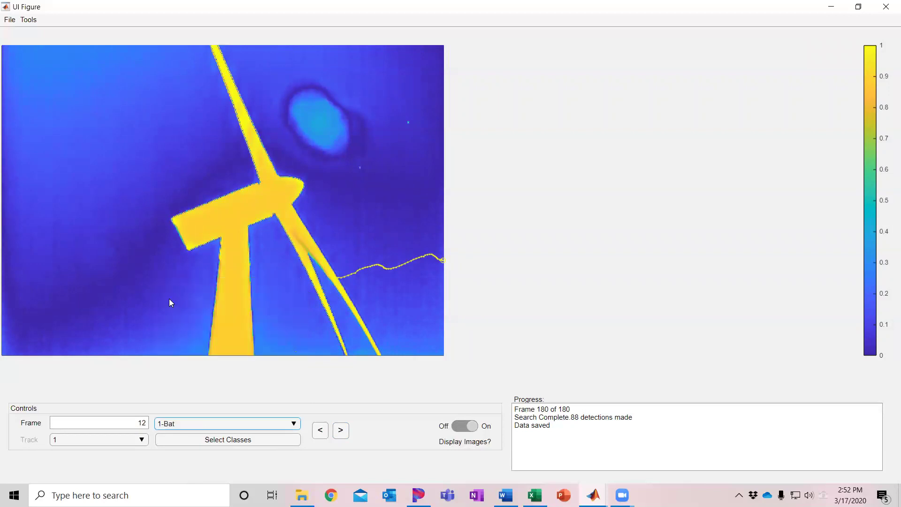
click(177, 419)
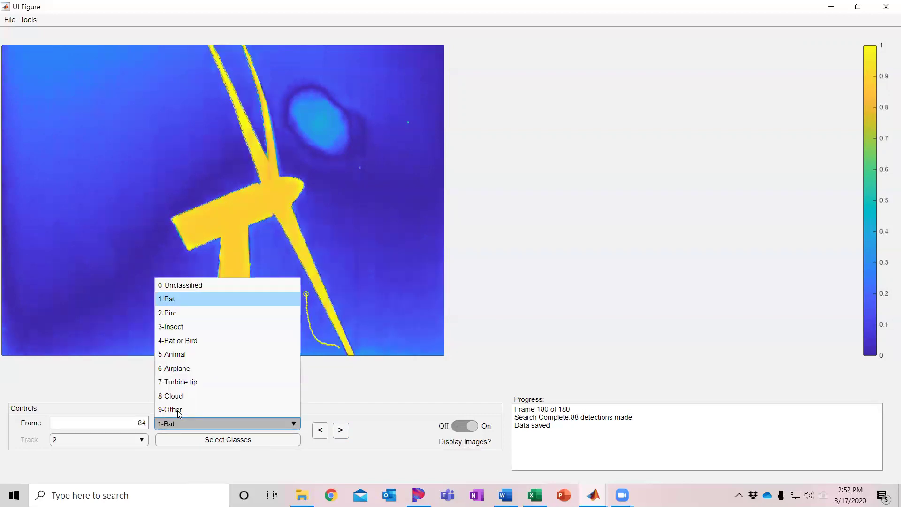
click(188, 299)
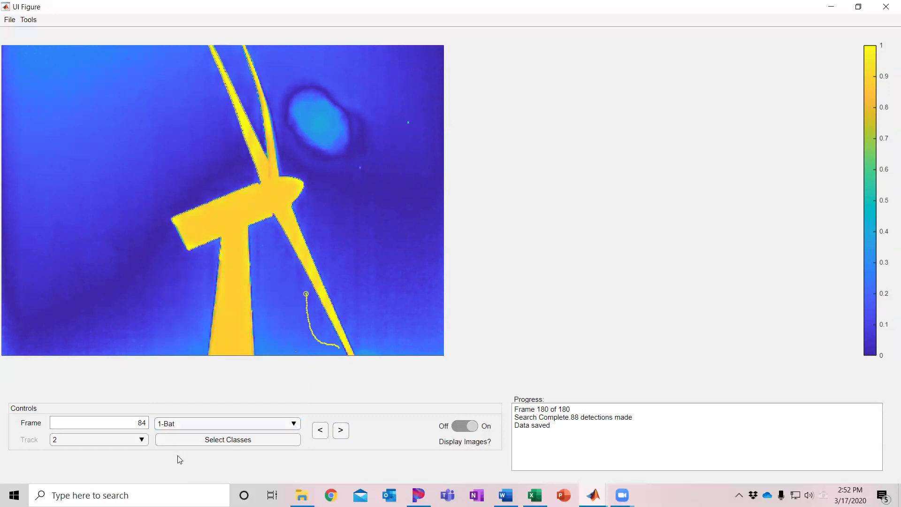
click(243, 425)
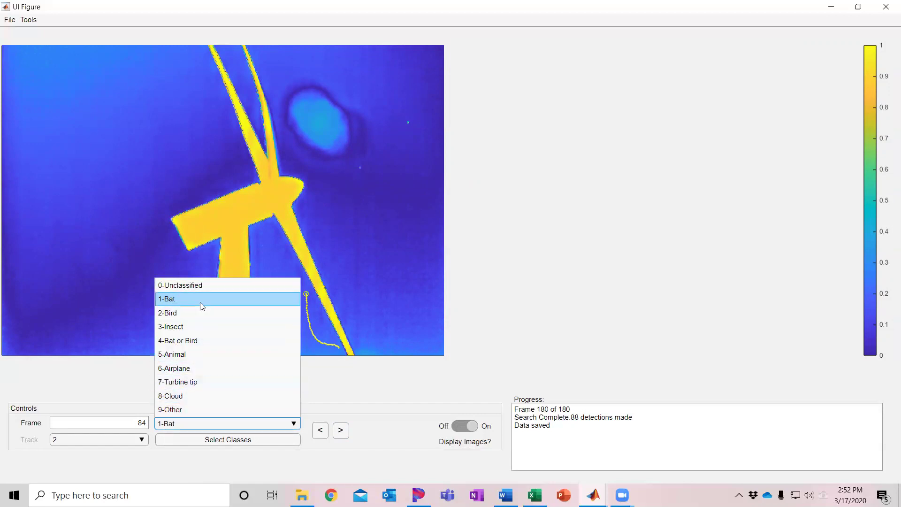
click(131, 400)
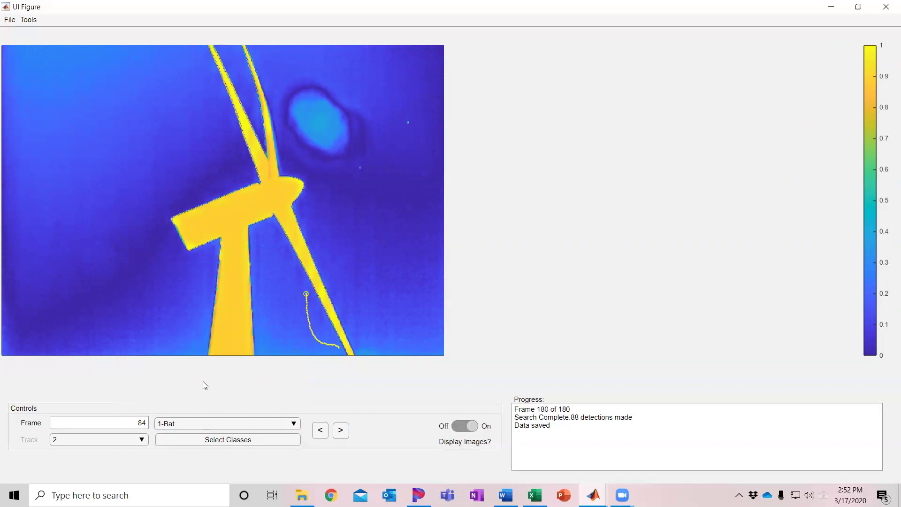
key(Down)
key(Up)
- Load the project A65sc-NREL_master-000010-358_22_30_01_434_4_no_class from the test folder on Seagate Desktop Drive (G:)
click(9, 21)
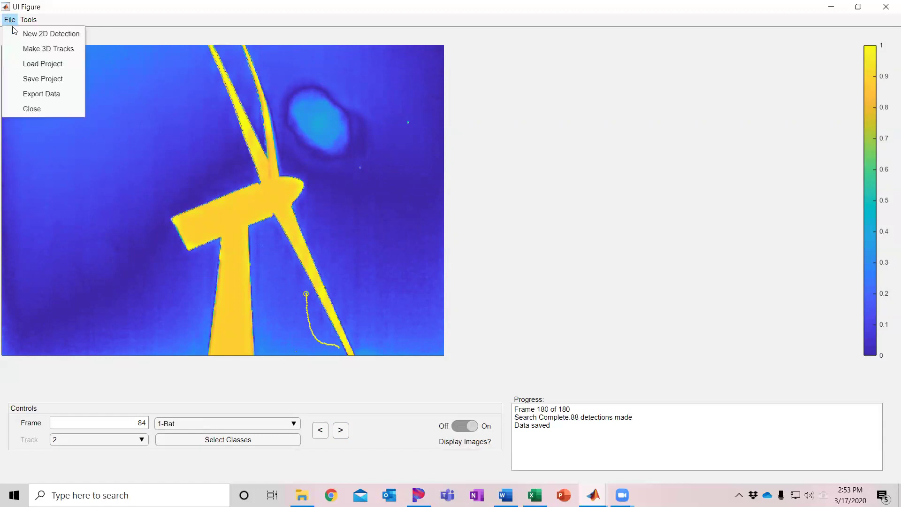
click(36, 65)
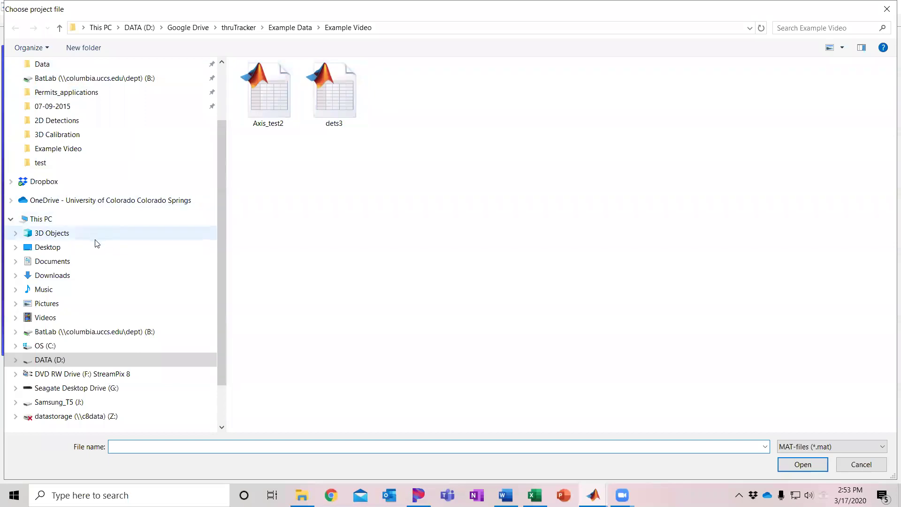
click(41, 346)
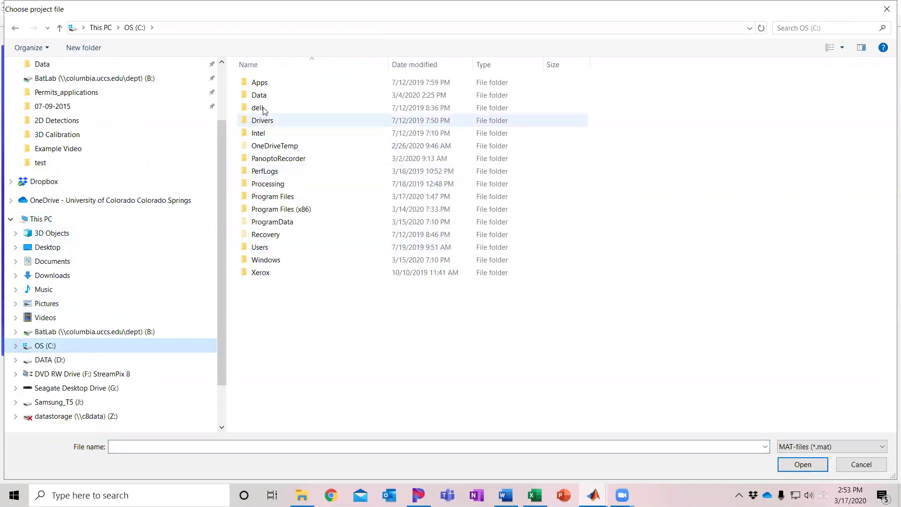
double_click(259, 95)
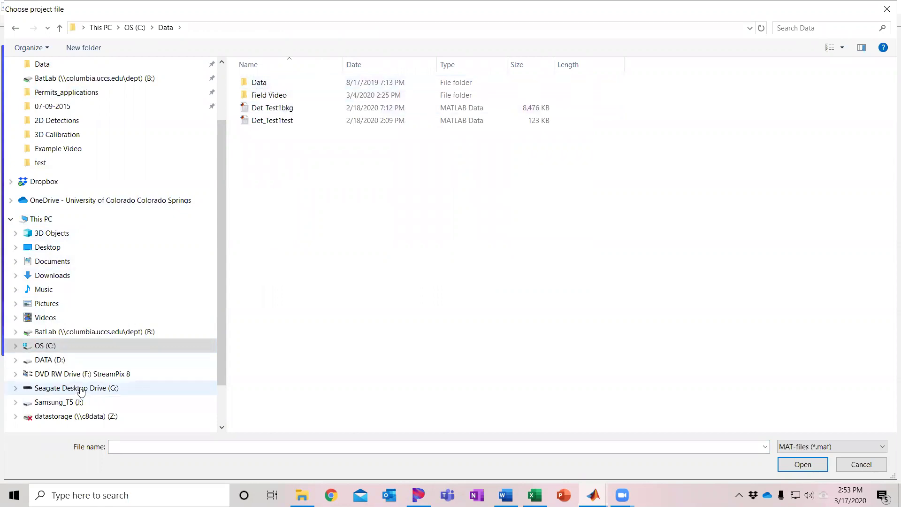
click(73, 388)
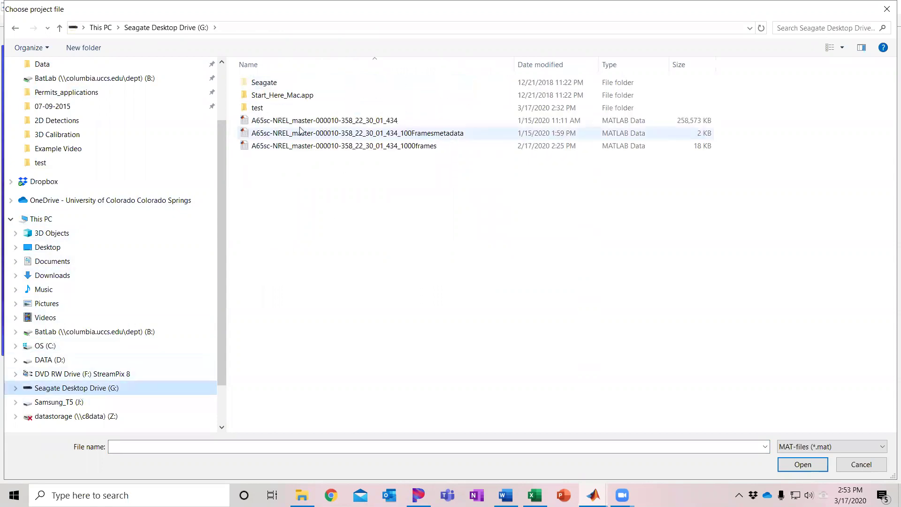
double_click(257, 110)
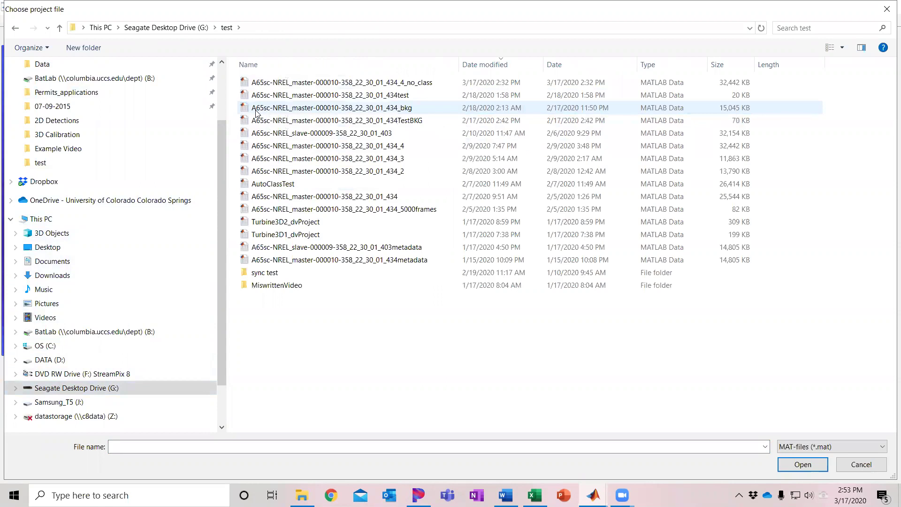
double_click(281, 83)
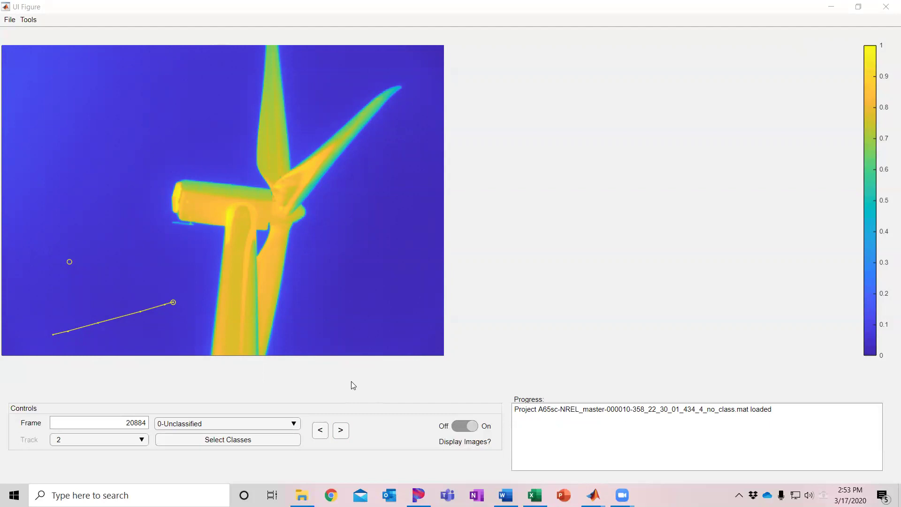
- Look through the project's track list from start to end, and display track 1
click(141, 439)
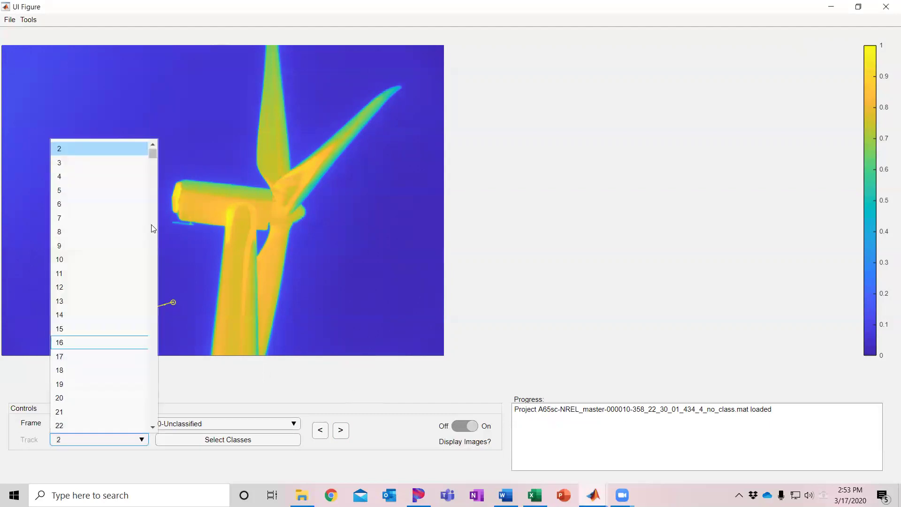
drag(154, 154, 163, 437)
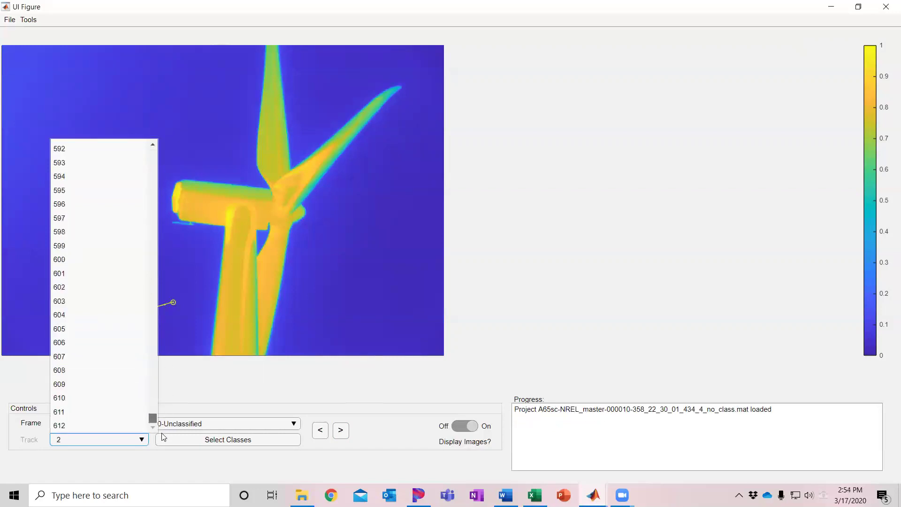
click(145, 439)
drag(154, 419, 132, 137)
drag(154, 419, 154, 147)
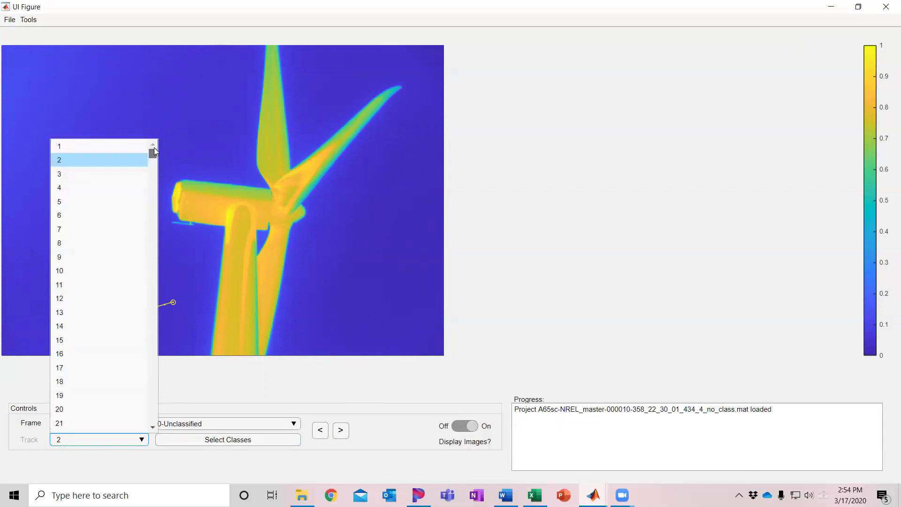
click(95, 147)
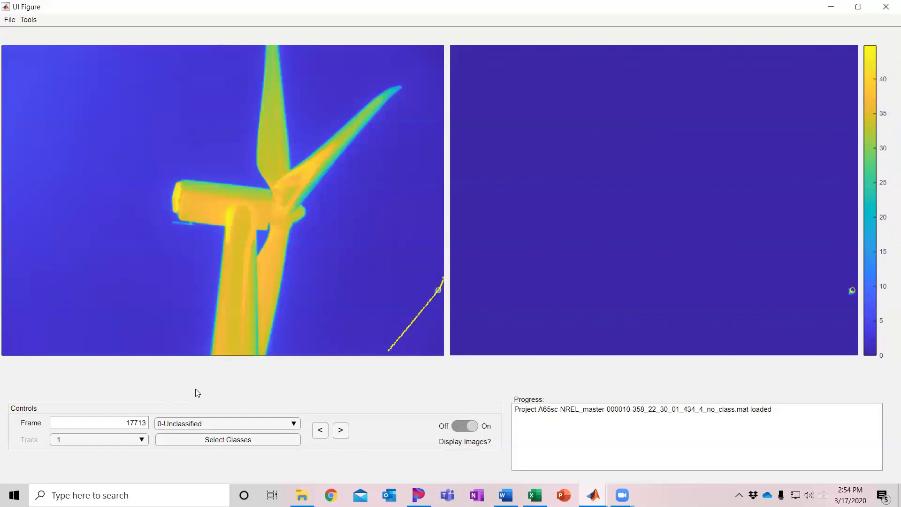
- Review tracks 1 through 6 in order, advancing frames within the tracks to inspect their detections
key(5)
key(6)
key(Right)
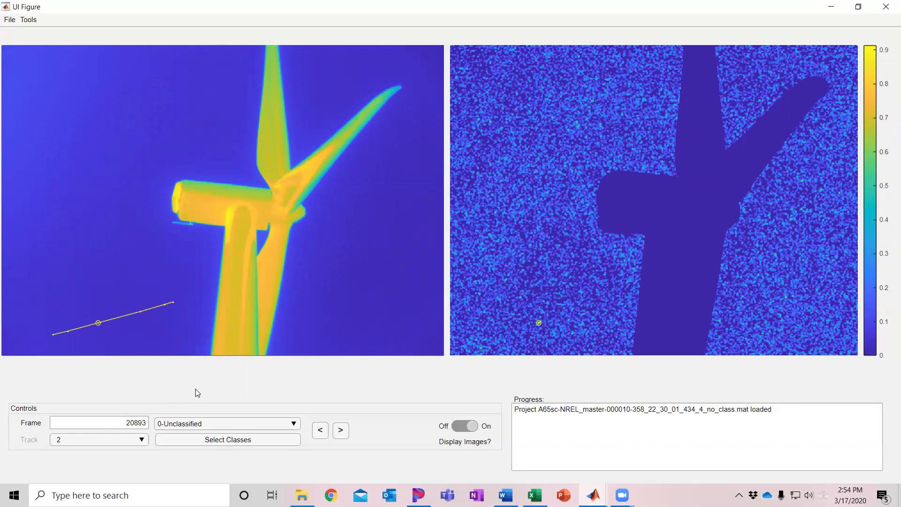
key(5)
key(Right)
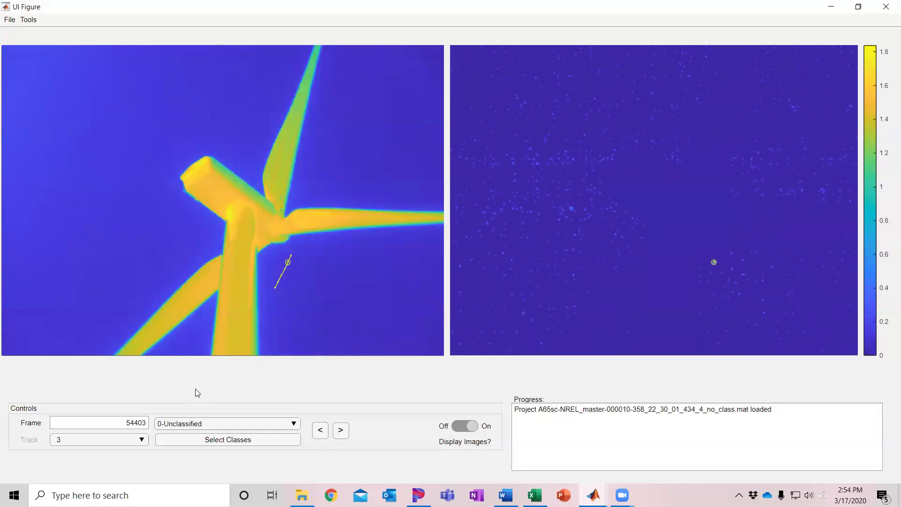
key(5)
key(Right)
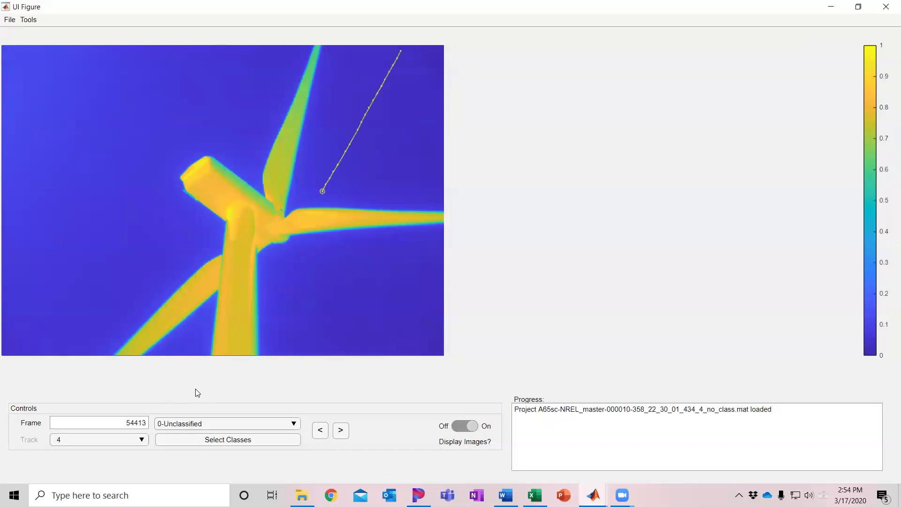
key(5)
key(Right)
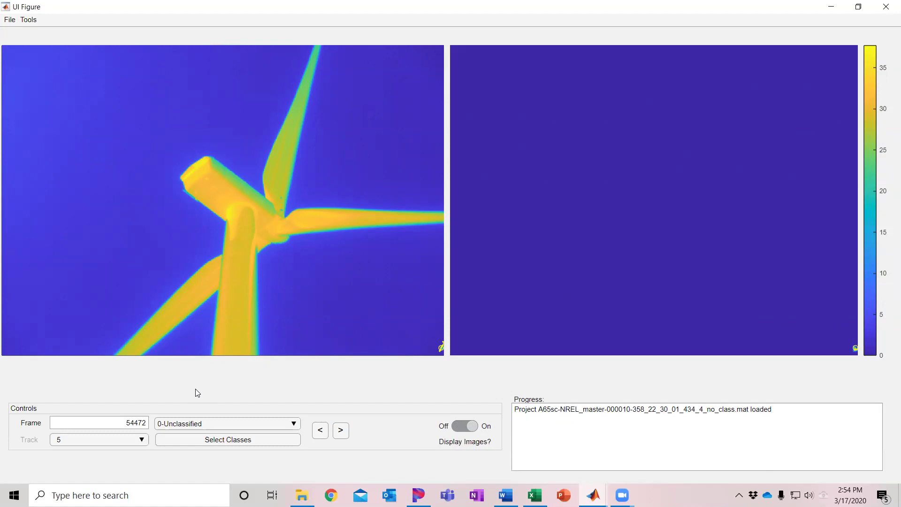
key(6)
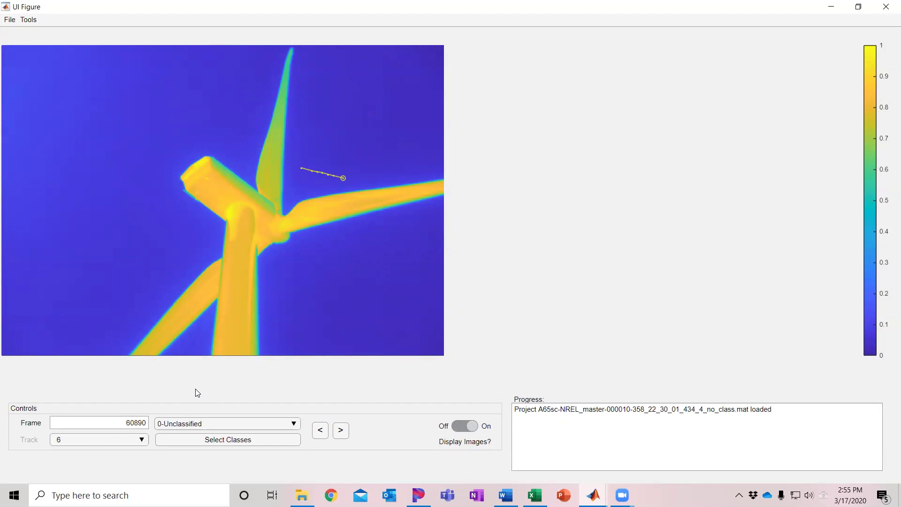
- Run the automatic 2D track classification on the loaded project and dismiss its summary message
click(30, 20)
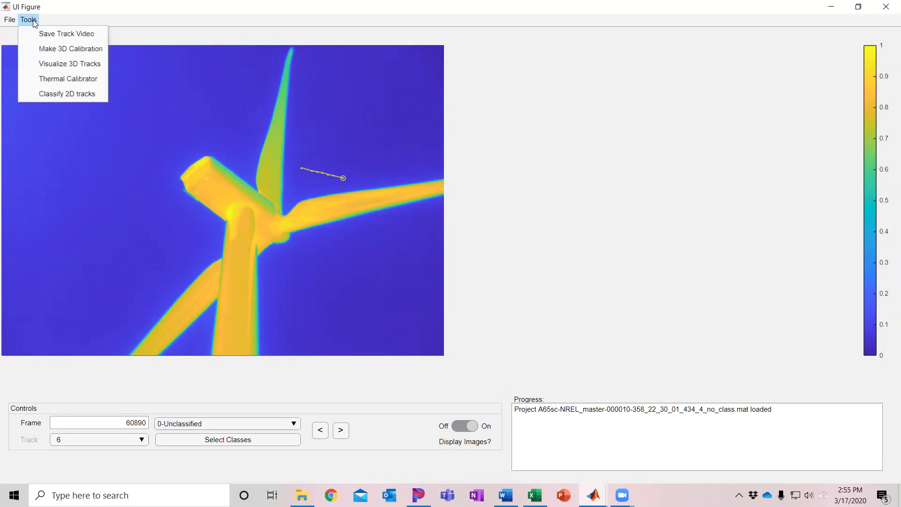
click(73, 92)
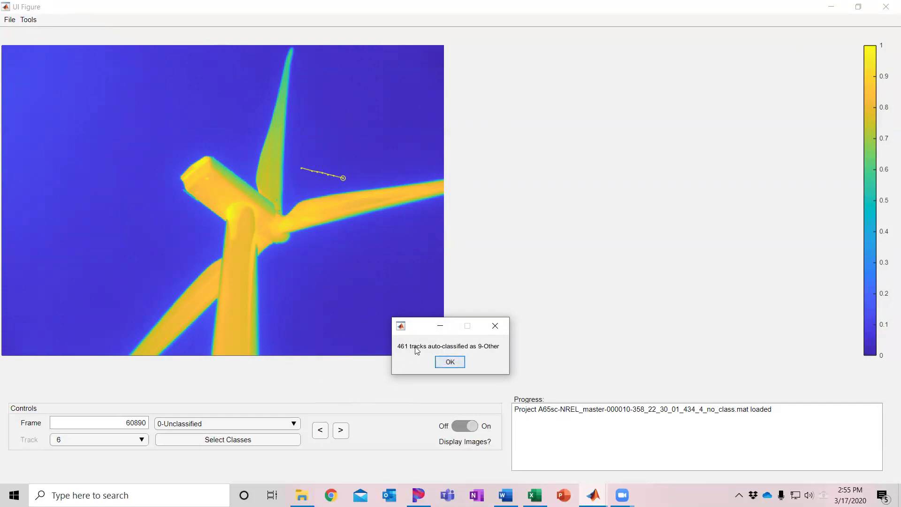
drag(414, 330, 399, 195)
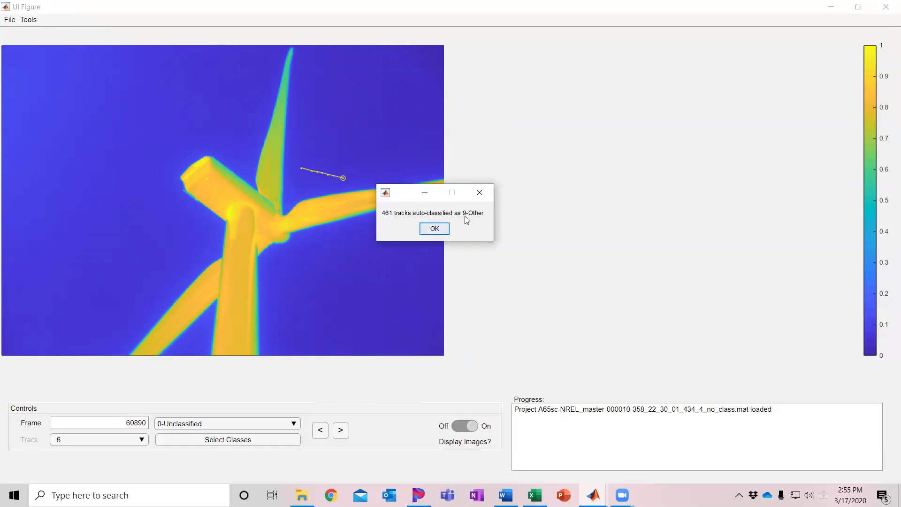
click(436, 230)
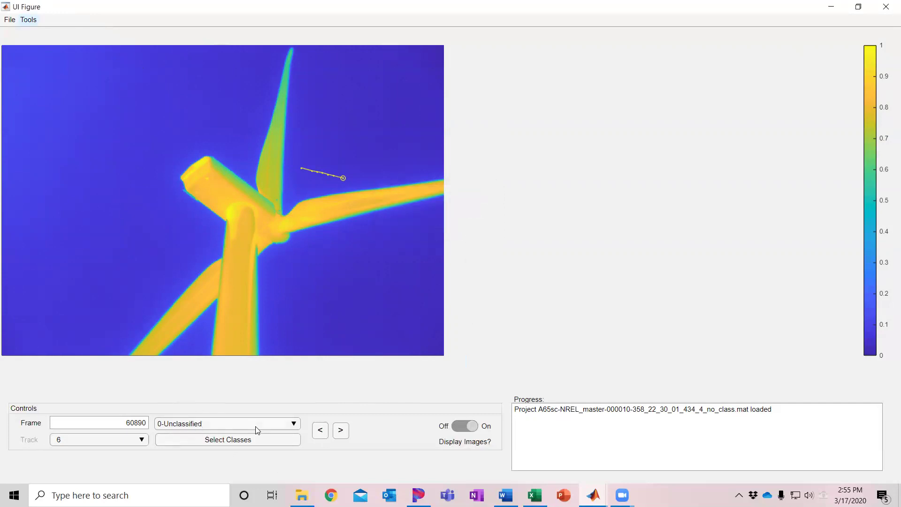
- Limit the track list to the 9-Other category by deselecting all the other track categories
click(233, 444)
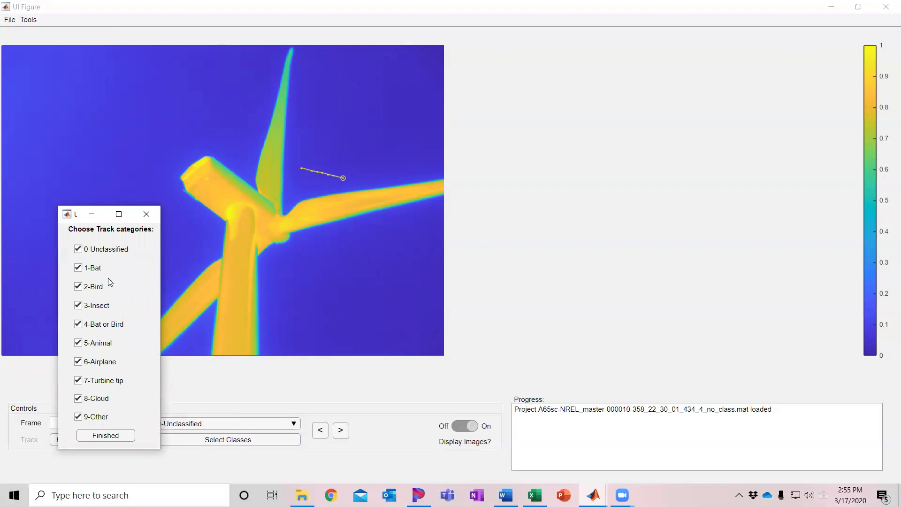
click(100, 400)
click(100, 382)
click(100, 365)
click(96, 343)
click(98, 328)
click(89, 305)
click(93, 284)
click(94, 267)
click(105, 254)
click(109, 436)
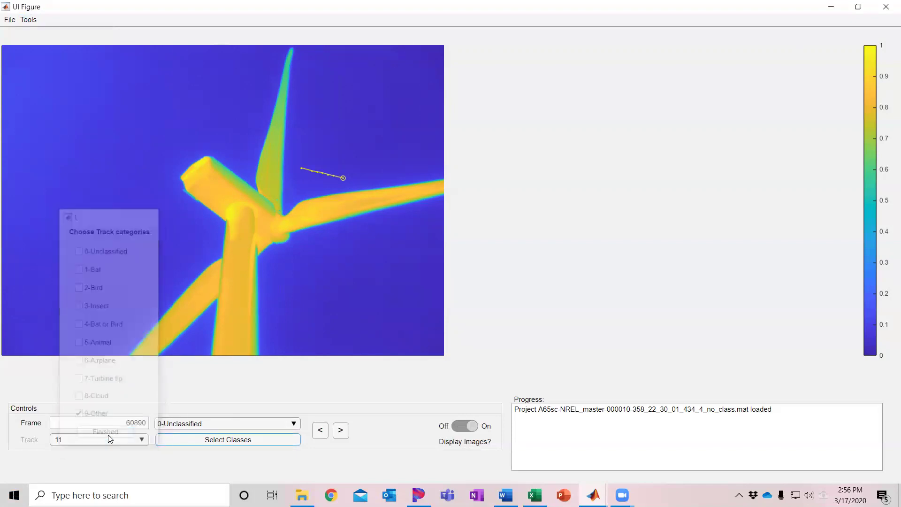
- Display track 20 from the filtered track list and classify it as 7-Turbine tip
click(140, 440)
mouse_move(154, 155)
mouse_down()
mouse_move(152, 167)
mouse_move(152, 151)
mouse_up()
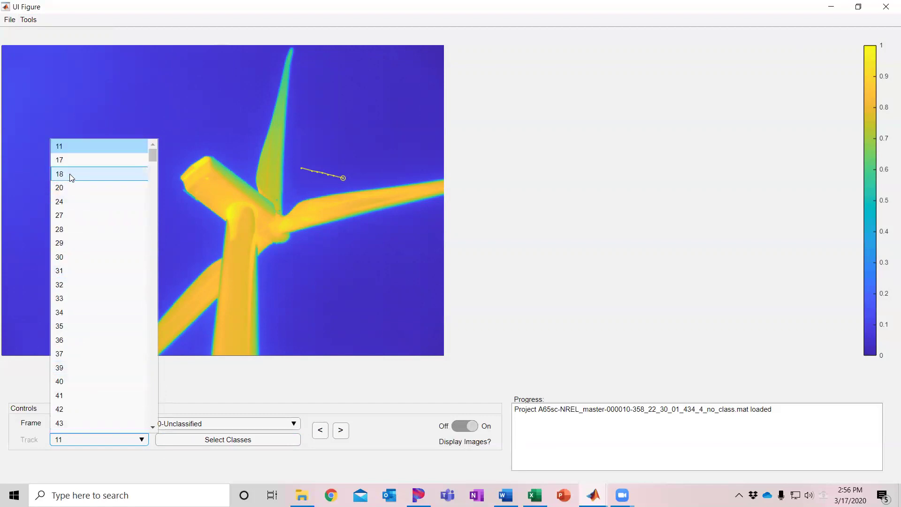
click(73, 188)
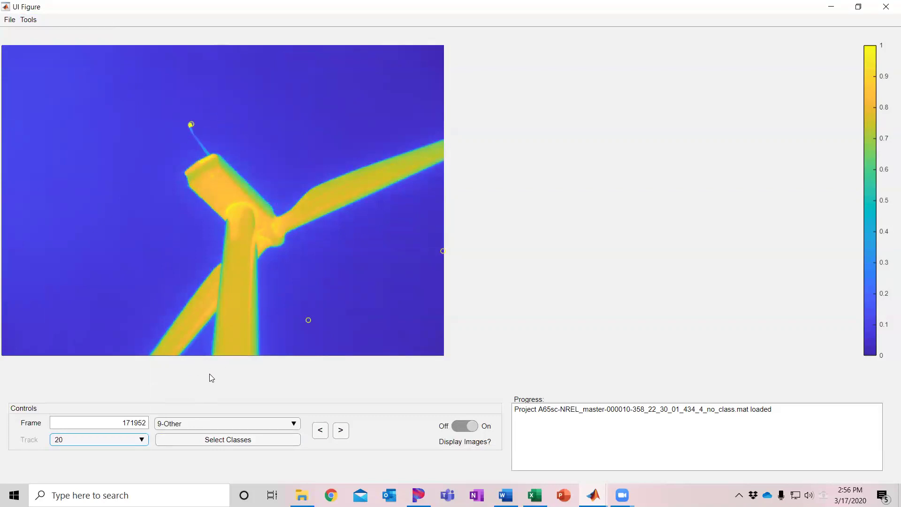
click(193, 428)
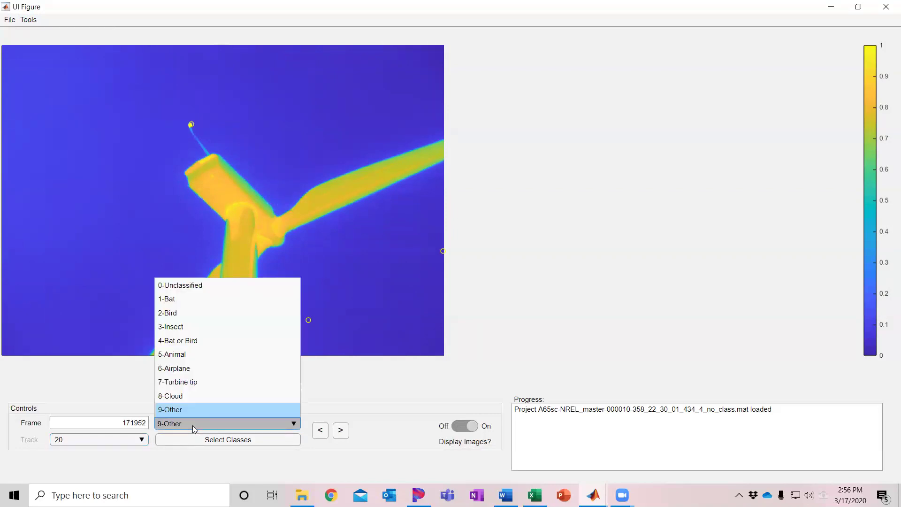
click(190, 382)
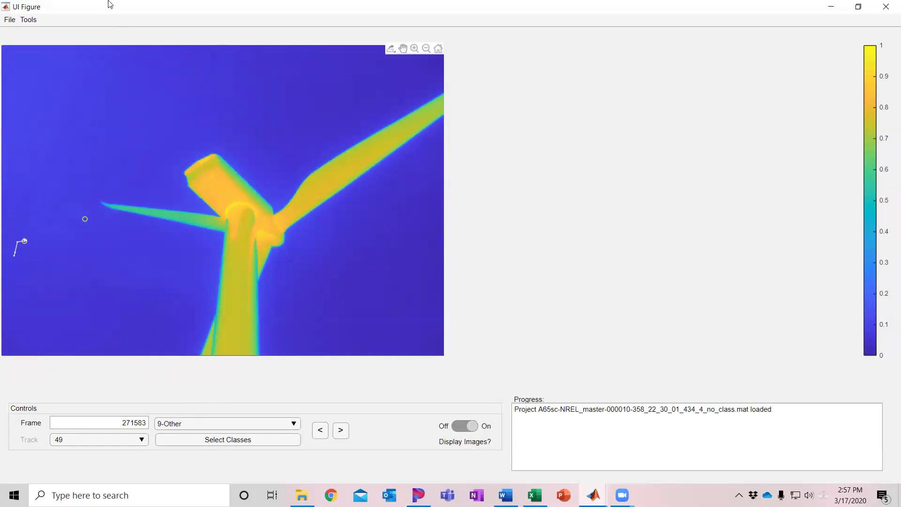
- Save the project, and close thruTracker with the classification data saved
click(10, 20)
click(42, 79)
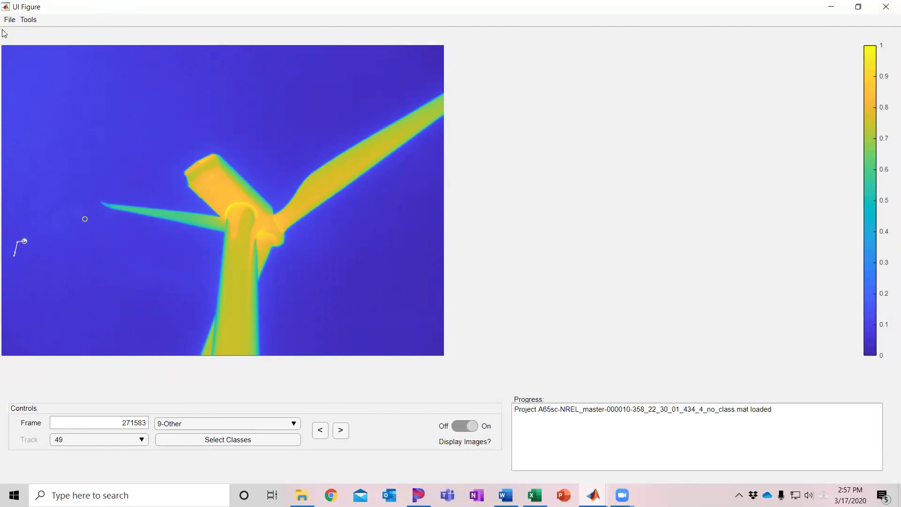
key(alt+F4)
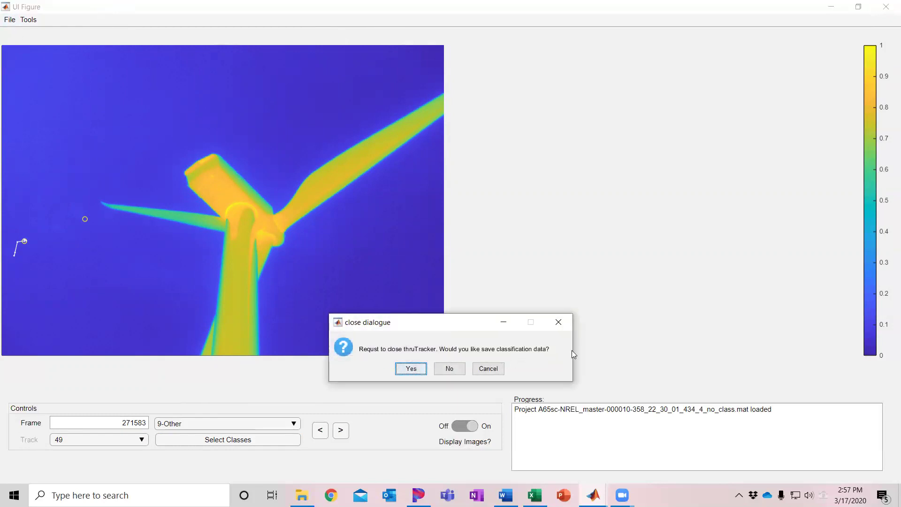
click(411, 369)
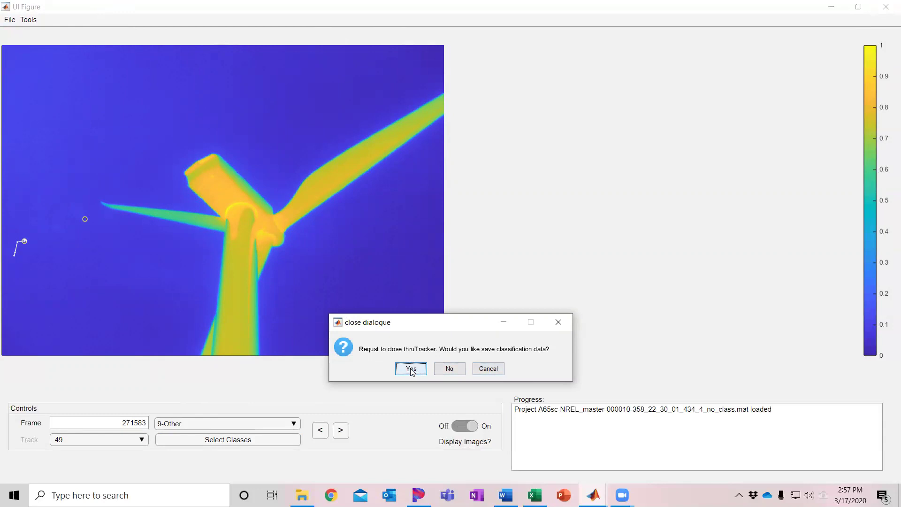